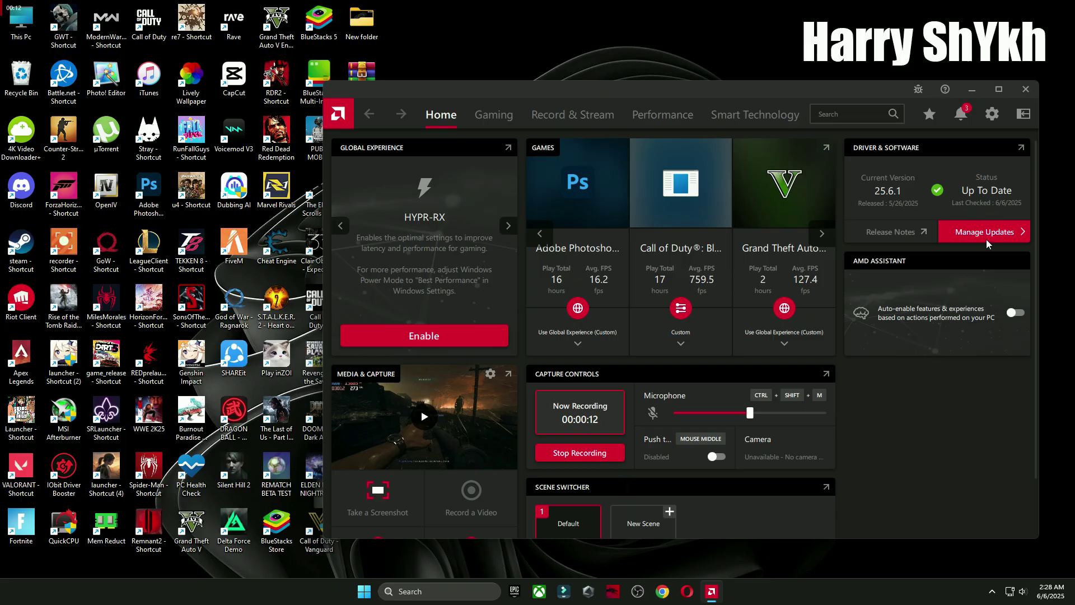
- Open the driver update manager to check the installed AMD software versions, and close it along with AMD Software
{"action": "left_click", "coordinate": [985, 240]}
{"action": "left_click", "coordinate": [493, 392]}
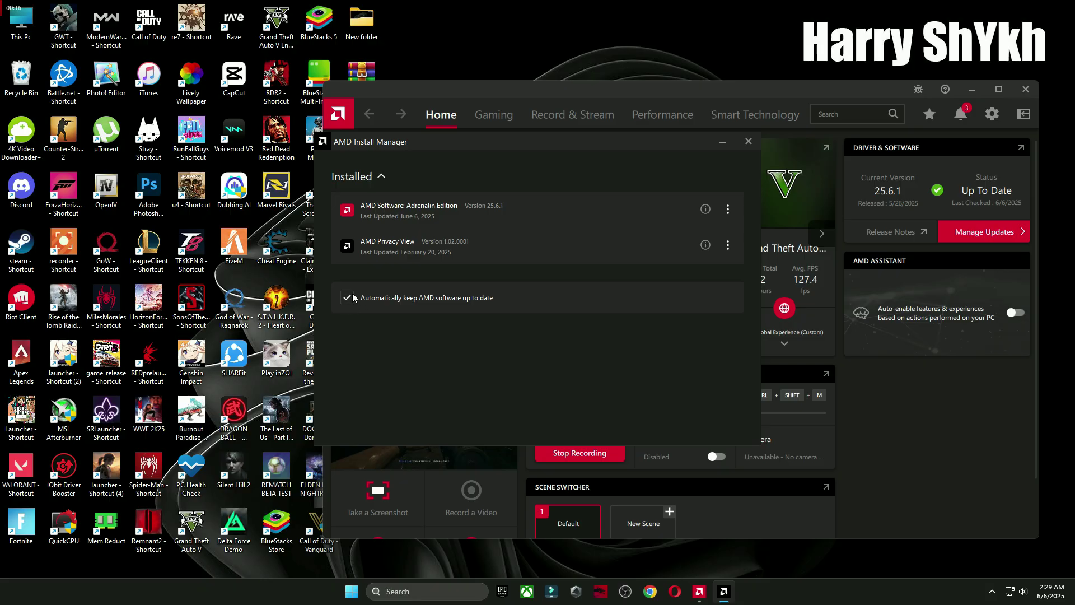
{"action": "left_click", "coordinate": [748, 142]}
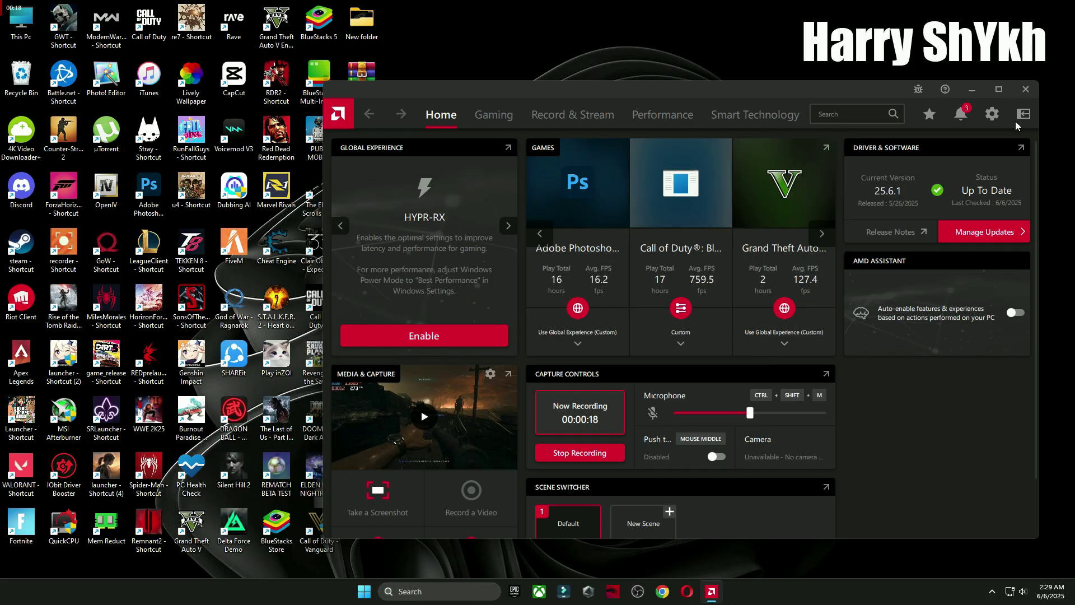
{"action": "left_click", "coordinate": [1026, 89]}
- Move the AMD Optimize Pack archive to an open area of the desktop and extract it to a folder of its own name
{"action": "left_click_drag", "start_coordinate": [364, 78], "coordinate": [576, 191]}
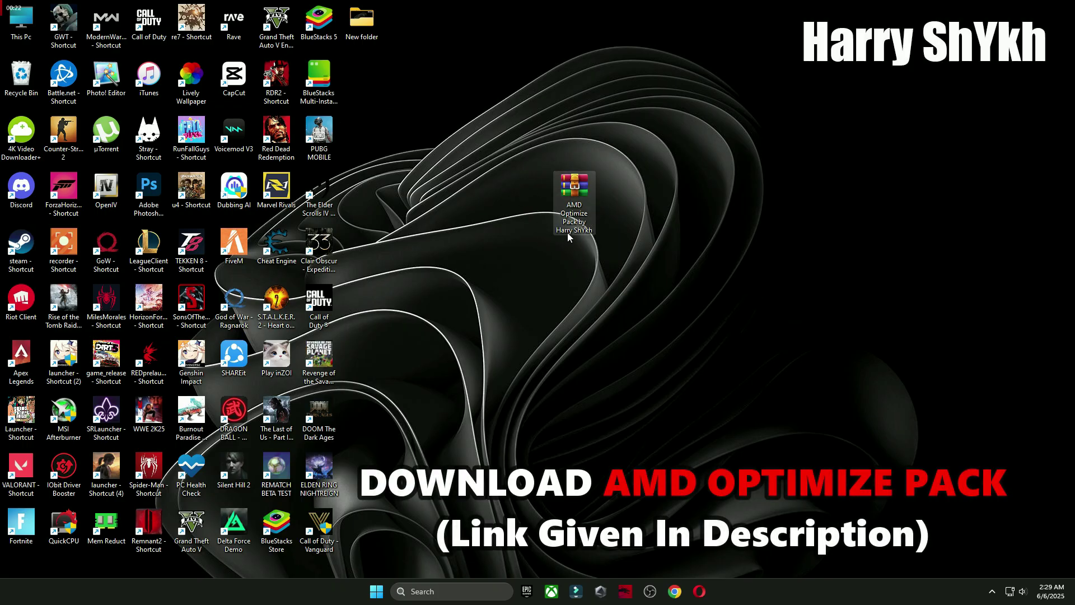
{"action": "left_click", "coordinate": [576, 237]}
{"action": "right_click", "coordinate": [573, 208]}
{"action": "mouse_move", "coordinate": [601, 421]}
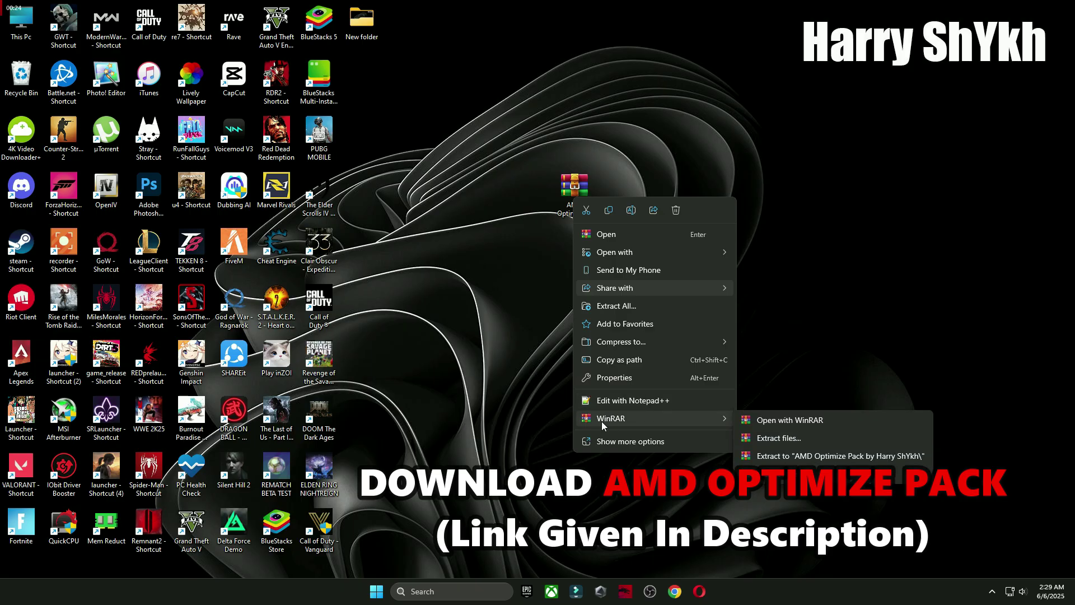
{"action": "left_click", "coordinate": [781, 479]}
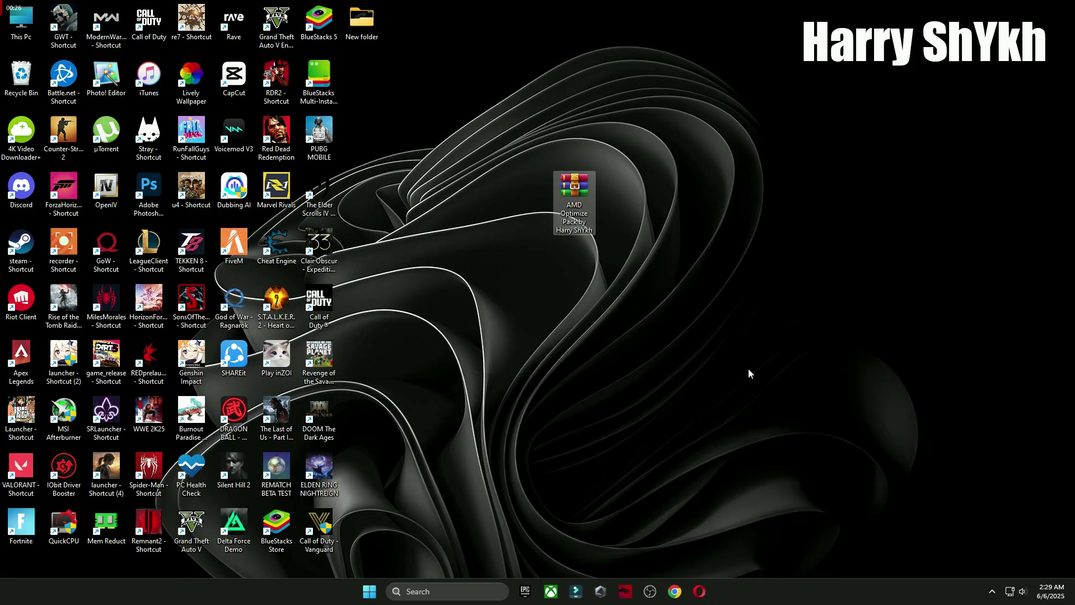
- Place the extracted AMD Optimize Pack folder beside its archive and open its 1=Windows Settings Best (Registry) subfolder
{"action": "left_click_drag", "start_coordinate": [375, 94], "coordinate": [503, 223]}
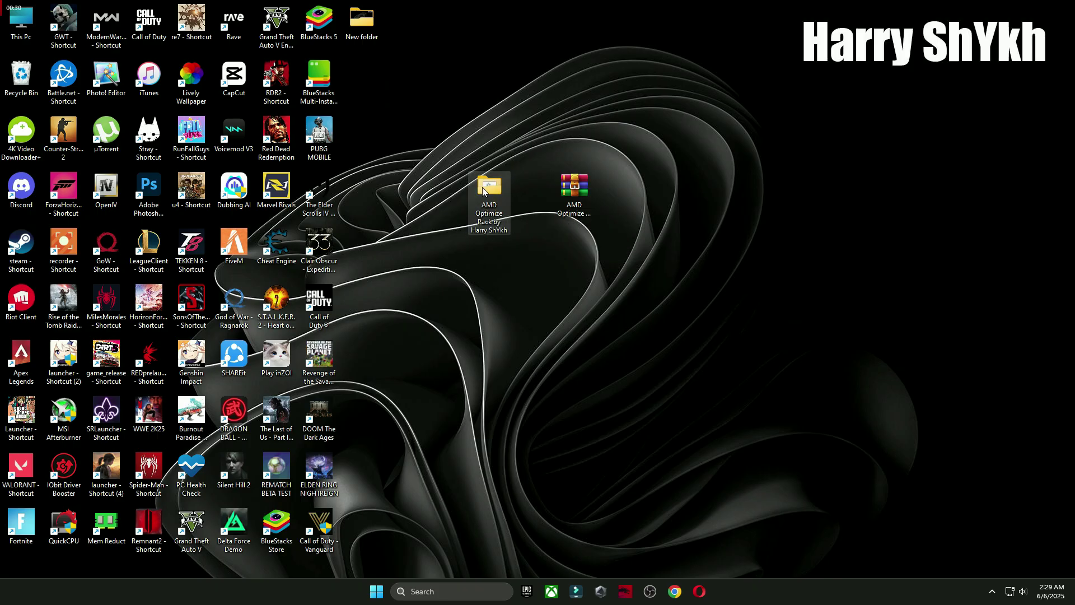
{"action": "double_click", "coordinate": [482, 186]}
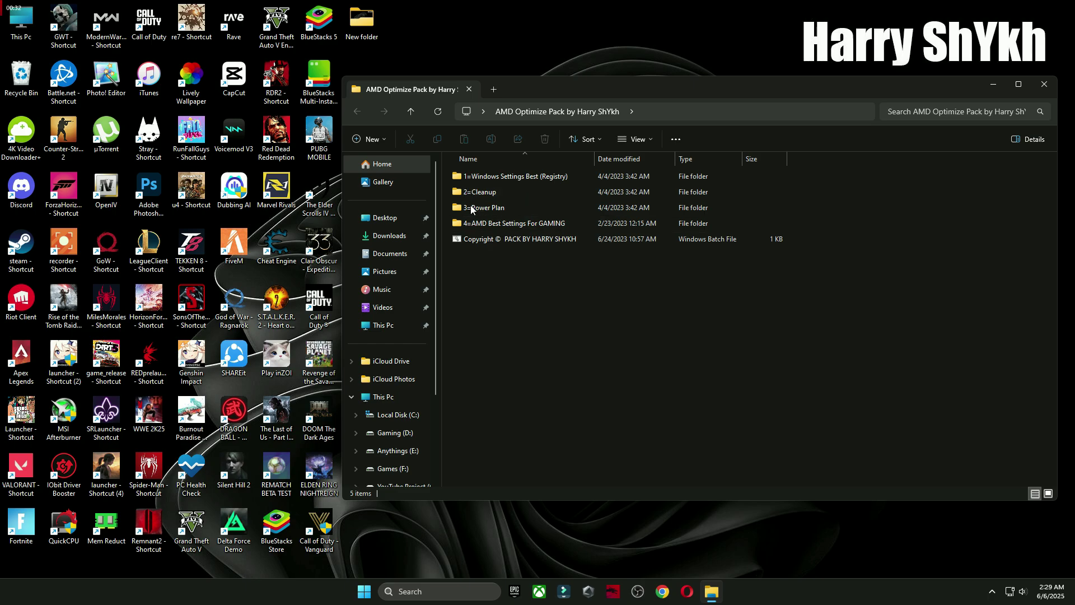
{"action": "double_click", "coordinate": [512, 177]}
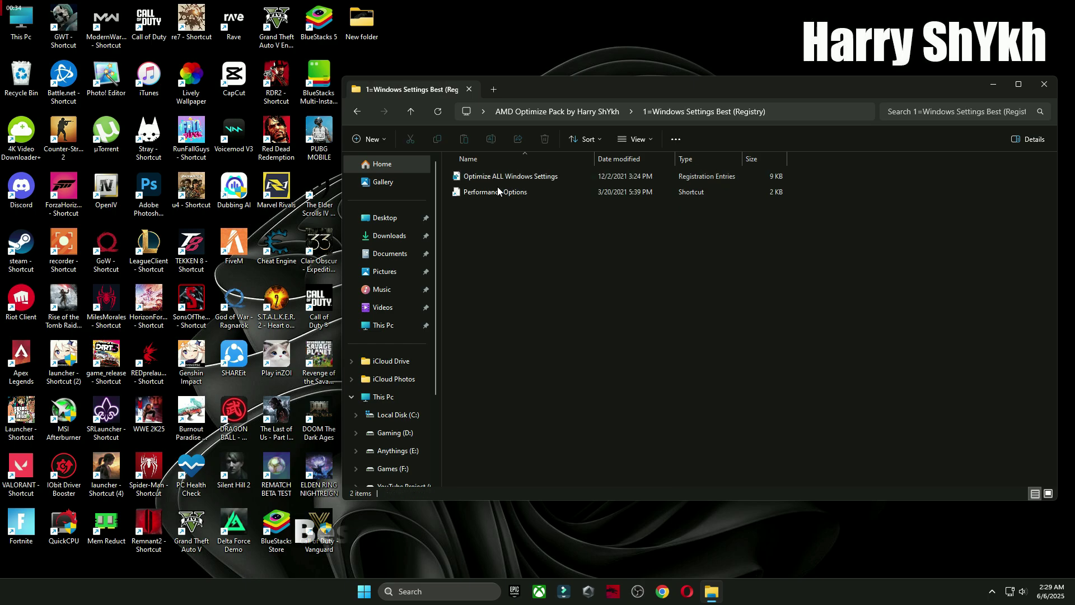
- Look through the System page of Windows Settings
{"action": "left_click", "coordinate": [361, 591]}
{"action": "left_click", "coordinate": [616, 263]}
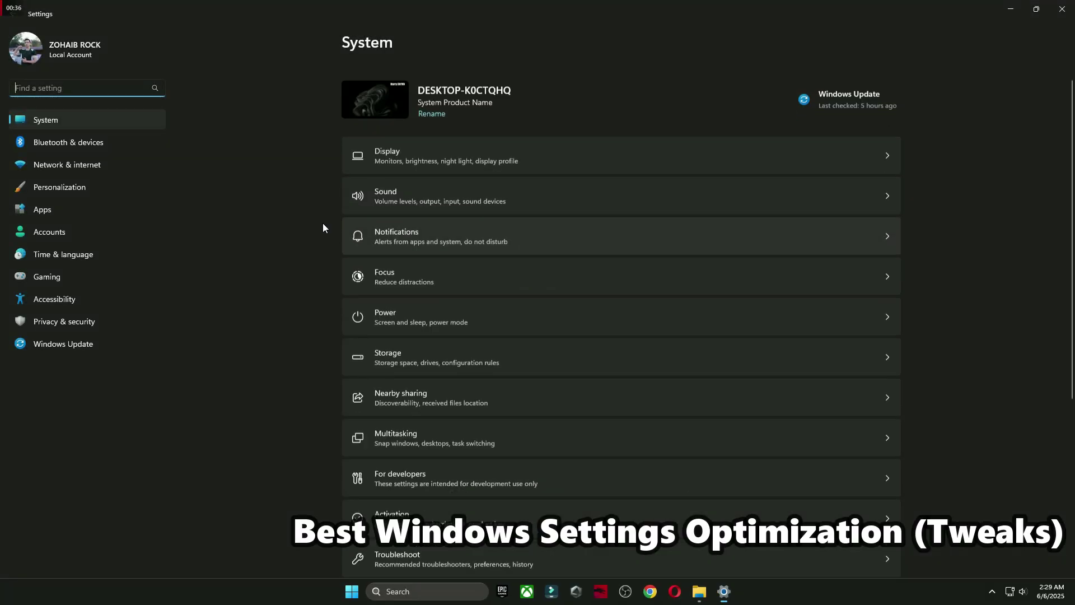
{"action": "scroll", "coordinate": [555, 437], "scroll_direction": "down", "scroll_amount": 3}
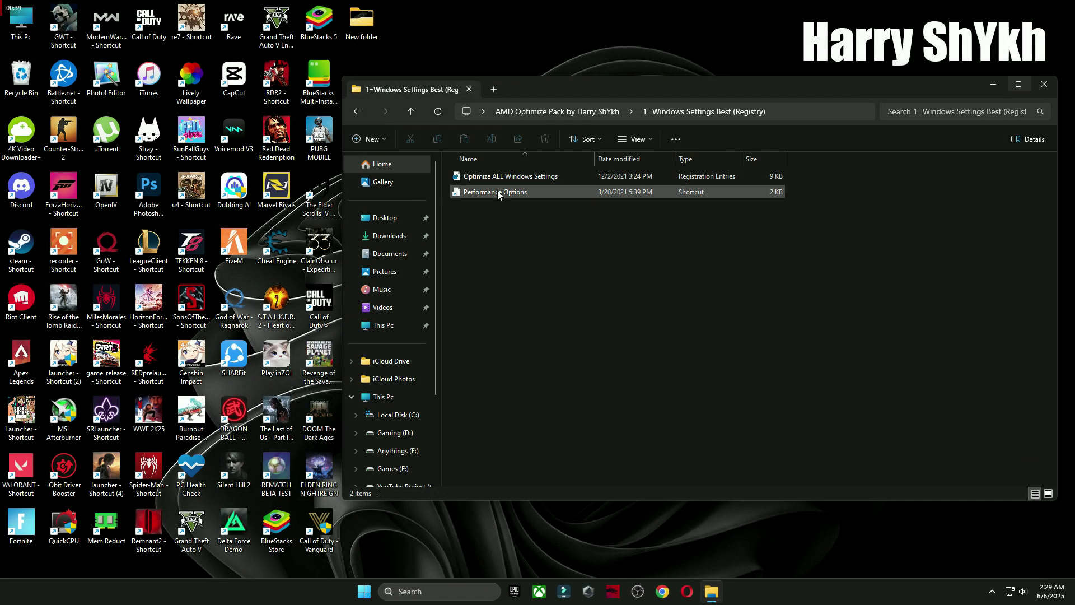
- Merge the Optimize ALL Windows Settings file into the registry, approving the permission request and the import
{"action": "double_click", "coordinate": [497, 174]}
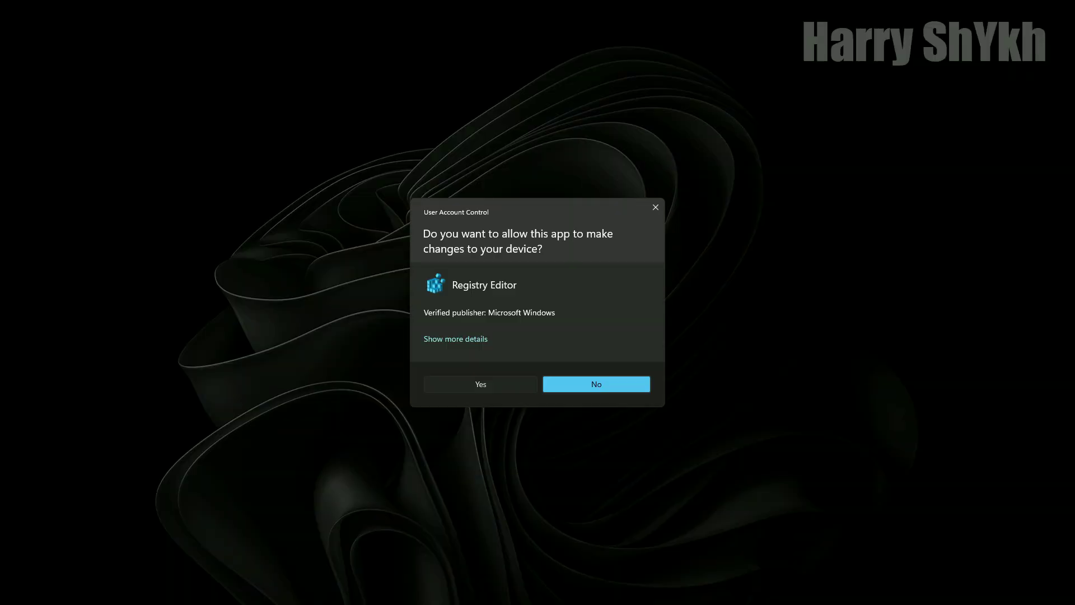
{"action": "left_click", "coordinate": [480, 384]}
{"action": "left_click", "coordinate": [619, 309]}
{"action": "left_click", "coordinate": [665, 301]}
- Open the Performance Options shortcut and accept the visual effects with "Let Windows choose what's best for my computer" selected
{"action": "double_click", "coordinate": [496, 193]}
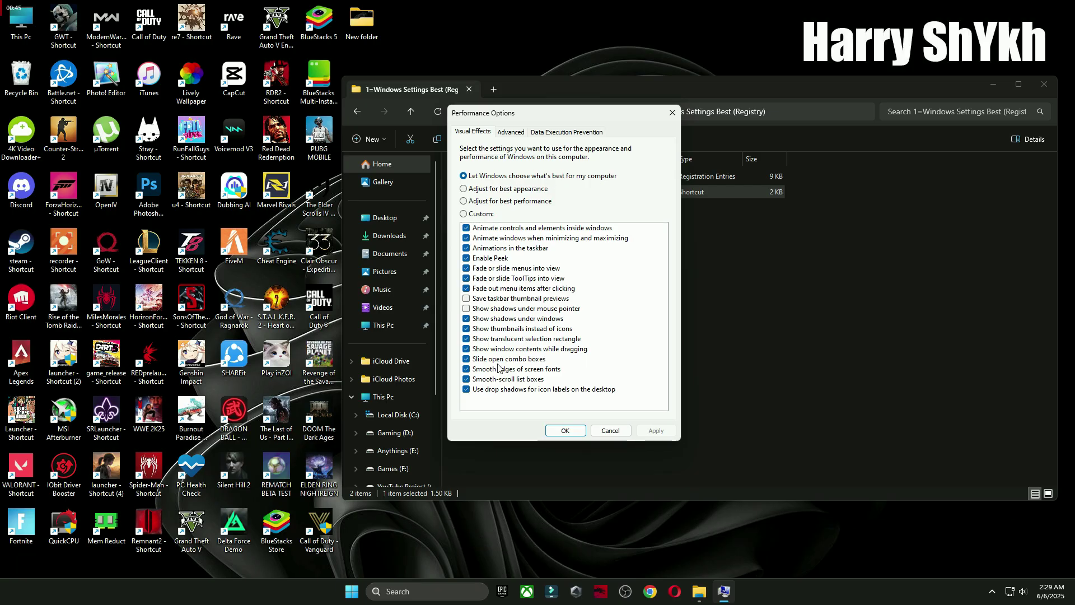
{"action": "left_click", "coordinate": [569, 432]}
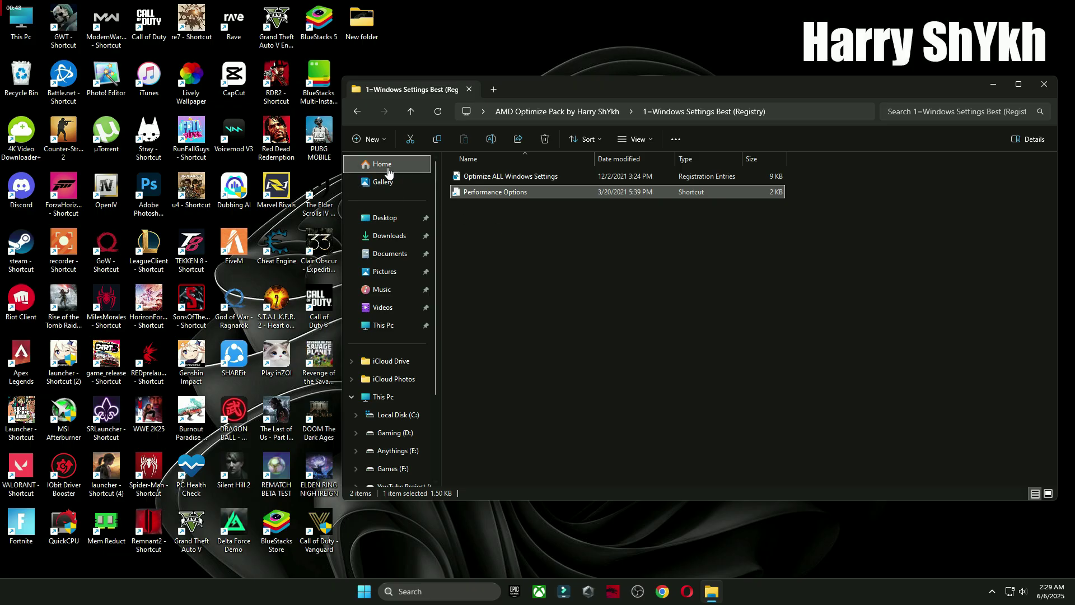
- Run the Delete Prefetch Files, Delete Temporary Files and Delete Windows Update Cache scripts from the pack's 2=Cleanup folder
{"action": "left_click", "coordinate": [357, 112]}
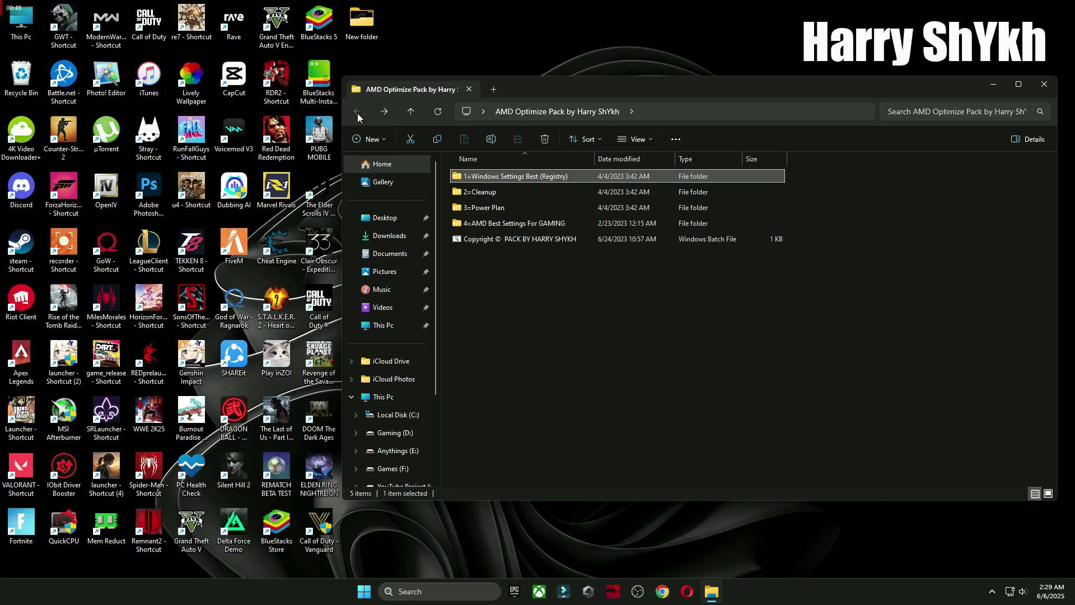
{"action": "double_click", "coordinate": [488, 192]}
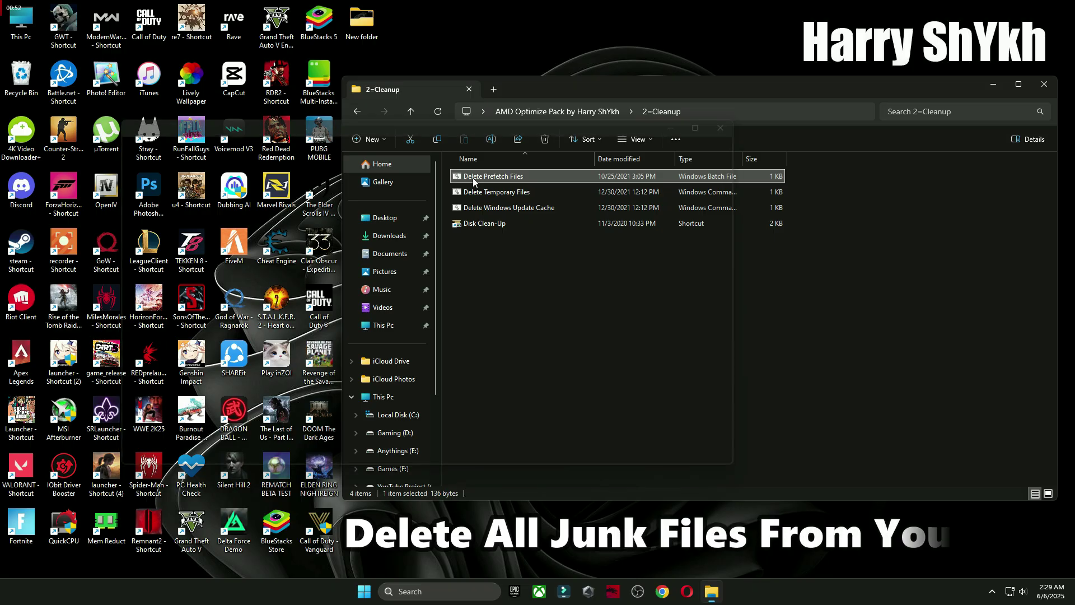
{"action": "double_click", "coordinate": [475, 191]}
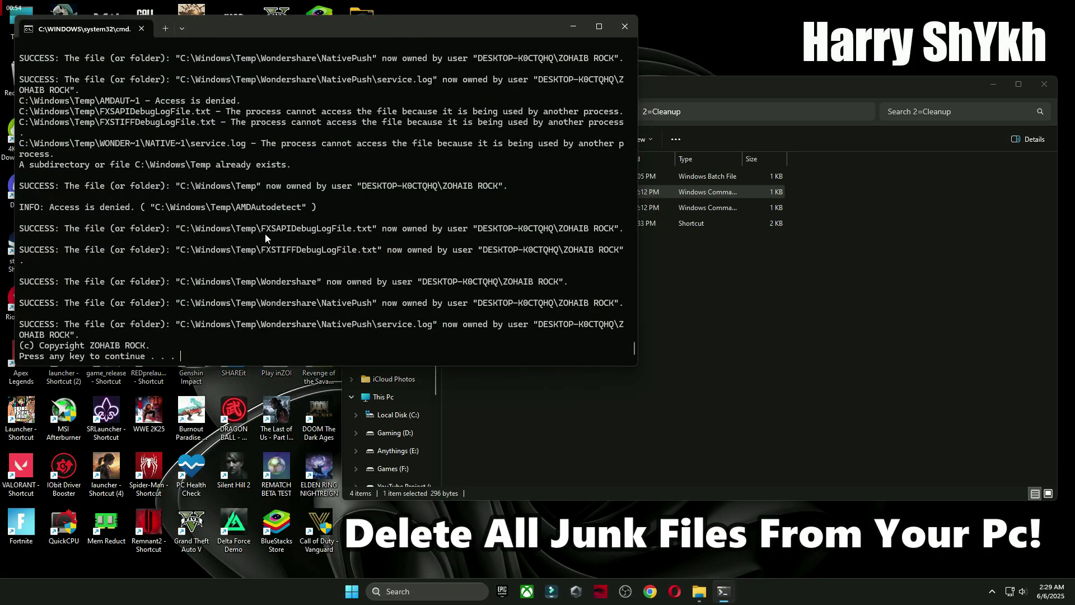
{"action": "key", "text": "Return"}
{"action": "double_click", "coordinate": [471, 207]}
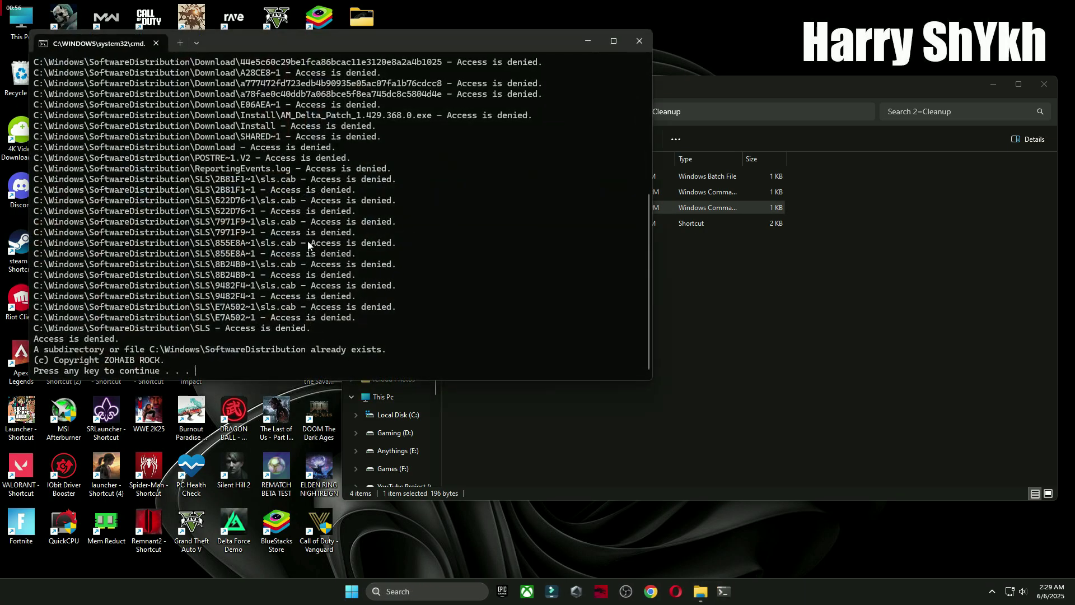
{"action": "key", "text": "Return"}
- Run the Disk Clean-Up shortcut for drive C: and permanently delete the checked file categories
{"action": "double_click", "coordinate": [473, 223]}
{"action": "left_click", "coordinate": [509, 310]}
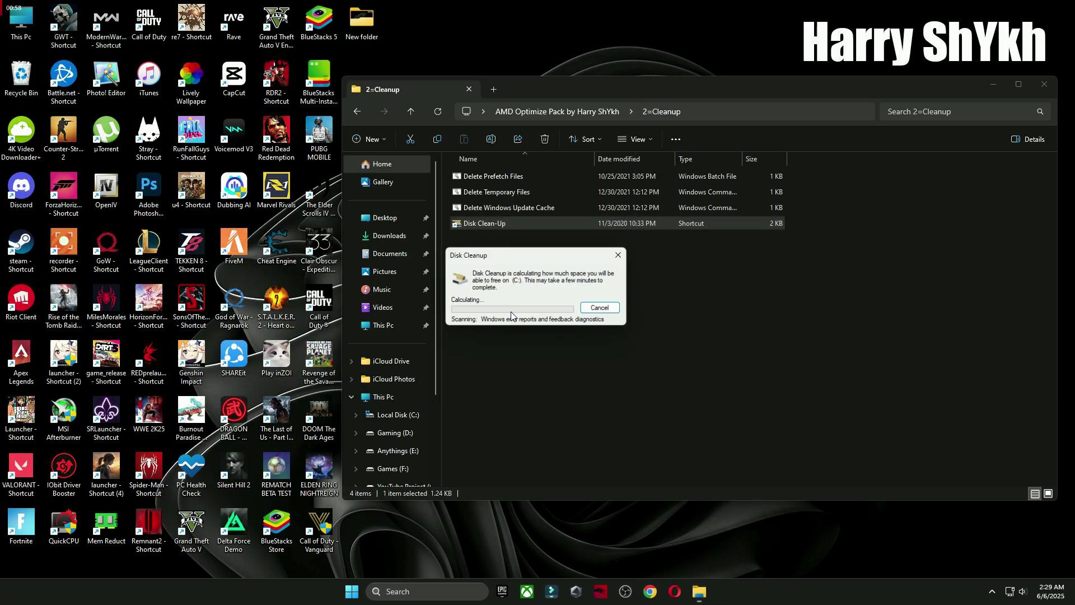
{"action": "left_click_drag", "start_coordinate": [213, 56], "coordinate": [585, 104]}
{"action": "left_click", "coordinate": [983, 91]}
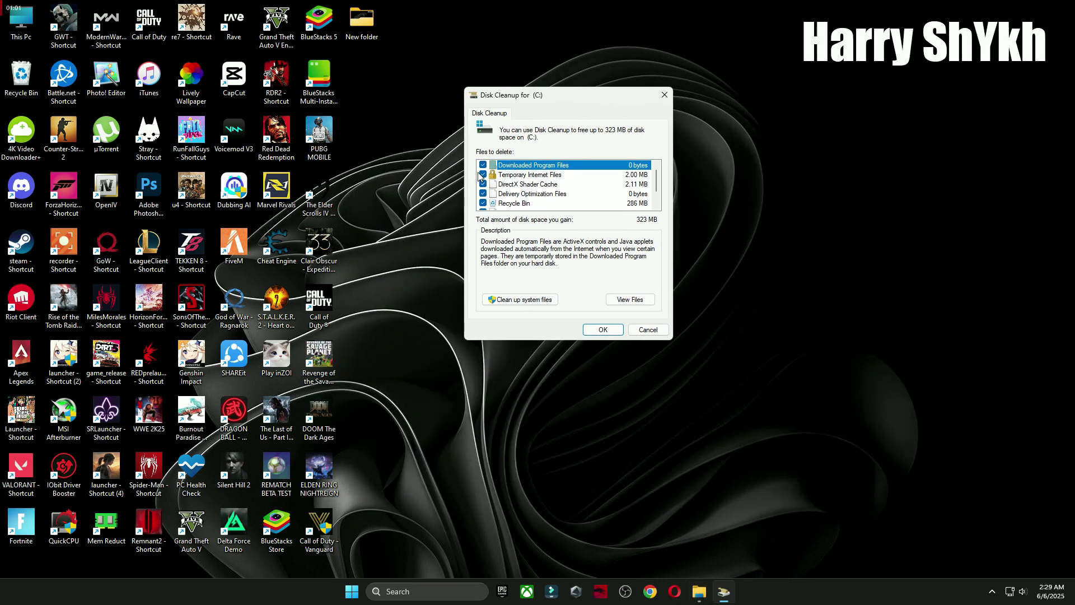
{"action": "scroll", "coordinate": [485, 174], "scroll_direction": "down", "scroll_amount": 2}
{"action": "scroll", "coordinate": [485, 174], "scroll_direction": "up", "scroll_amount": 2}
{"action": "left_click", "coordinate": [603, 329]}
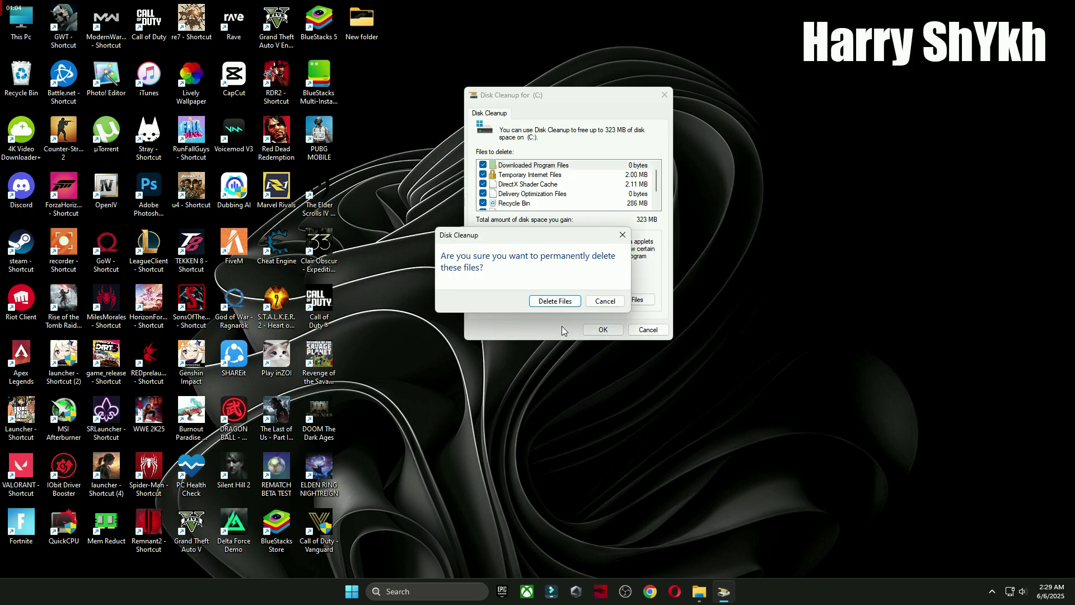
{"action": "left_click", "coordinate": [556, 299]}
{"action": "left_click_drag", "start_coordinate": [555, 252], "coordinate": [560, 258]}
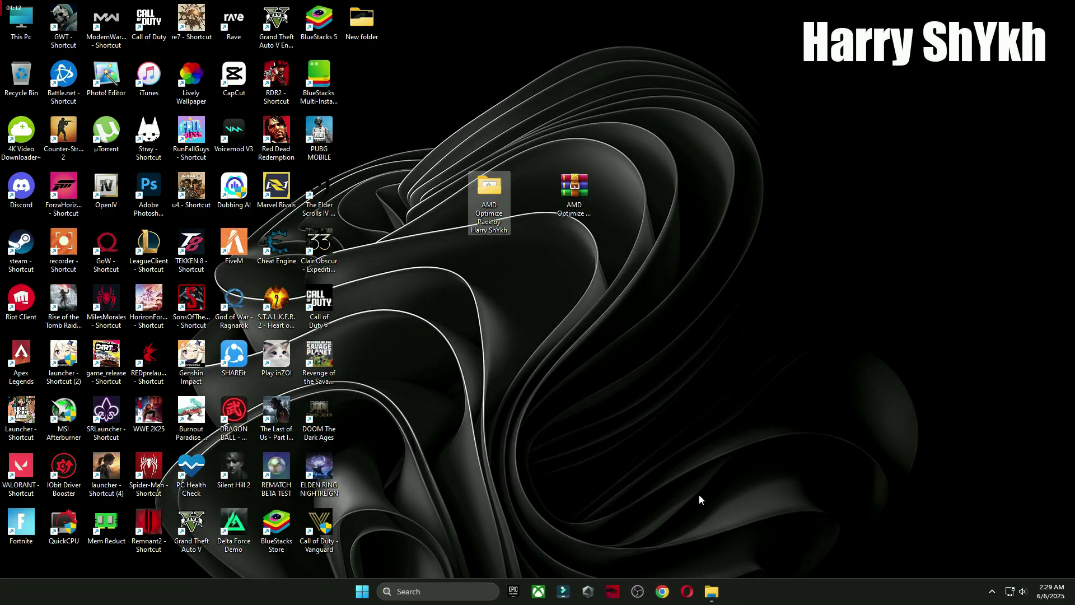
- Return to the optimize pack's folder window and open its 3=Power Plan subfolder
{"action": "left_click", "coordinate": [711, 591]}
{"action": "key", "text": "BackSpace"}
{"action": "double_click", "coordinate": [478, 207]}
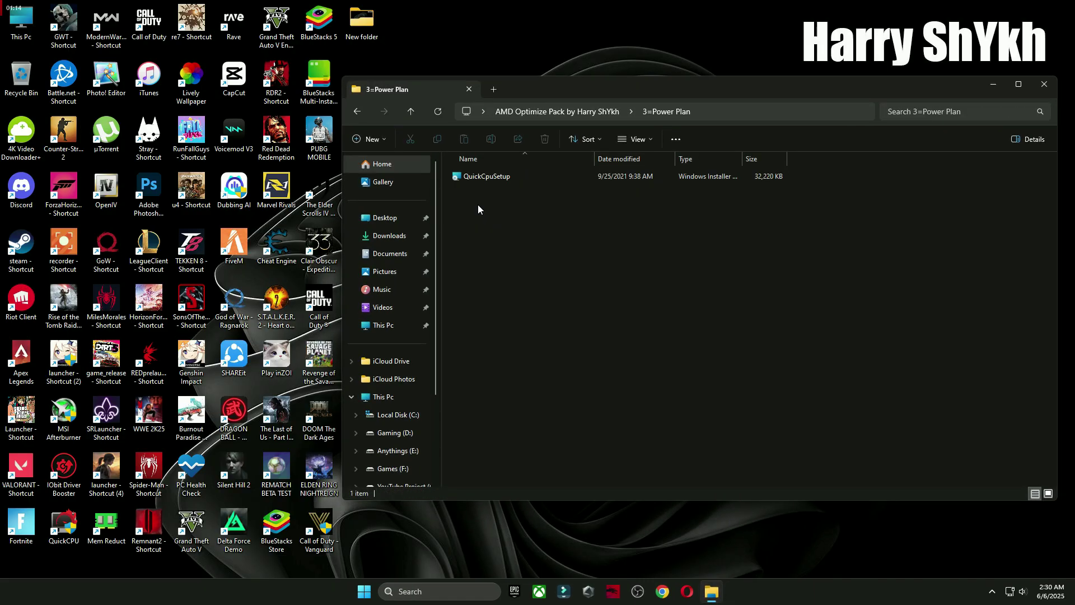
- Launch the installed Quick CPU from the desktop, minimize the folder window and dismiss the update notice
{"action": "double_click", "coordinate": [60, 528]}
{"action": "left_click", "coordinate": [596, 365]}
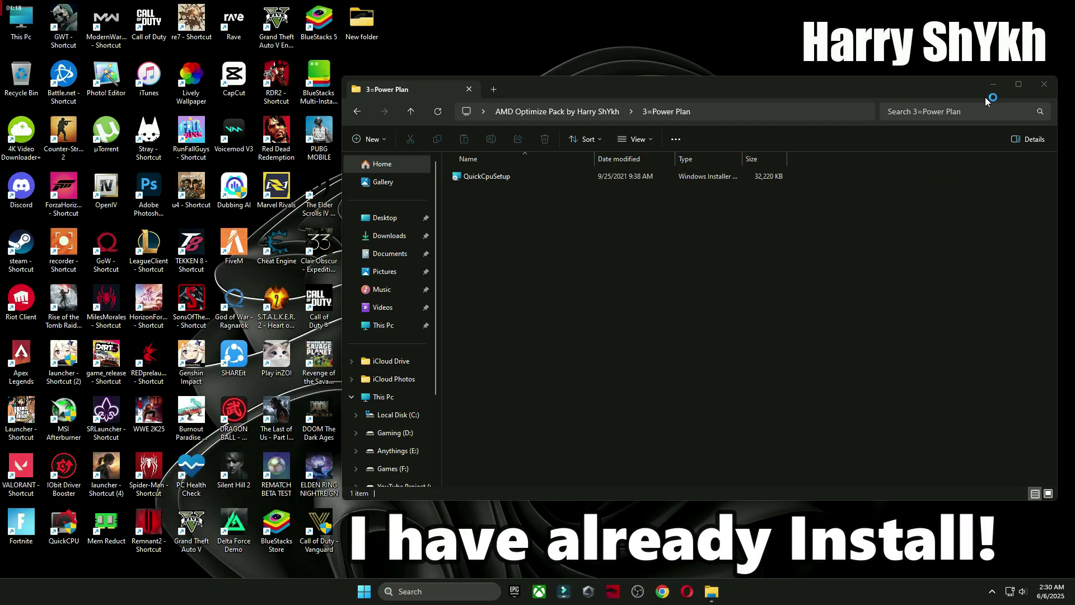
{"action": "left_click", "coordinate": [993, 85]}
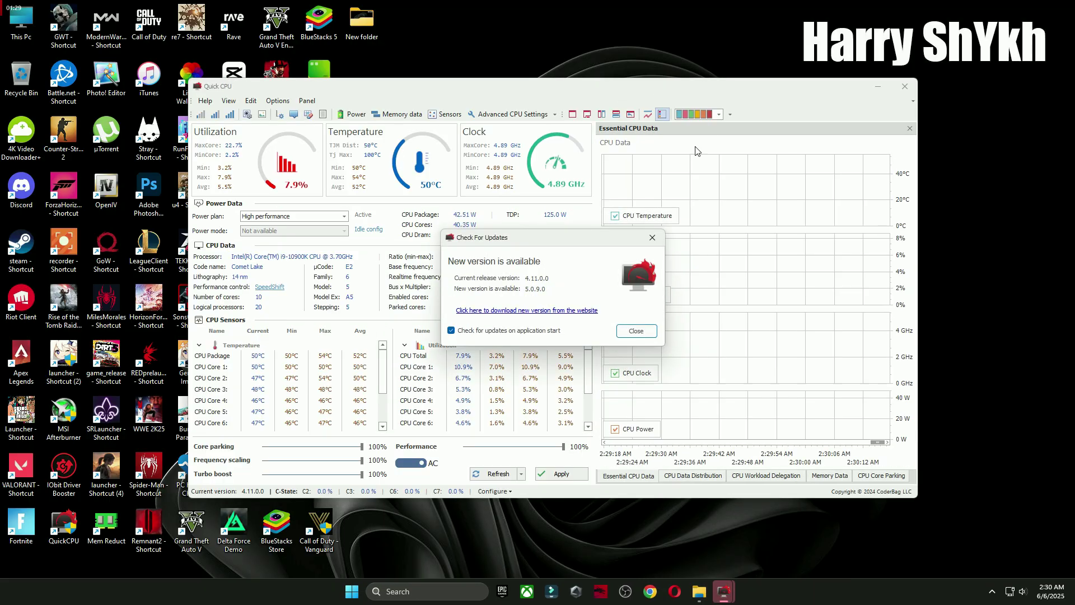
{"action": "left_click", "coordinate": [636, 330]}
{"action": "left_click_drag", "start_coordinate": [606, 88], "coordinate": [732, 90]}
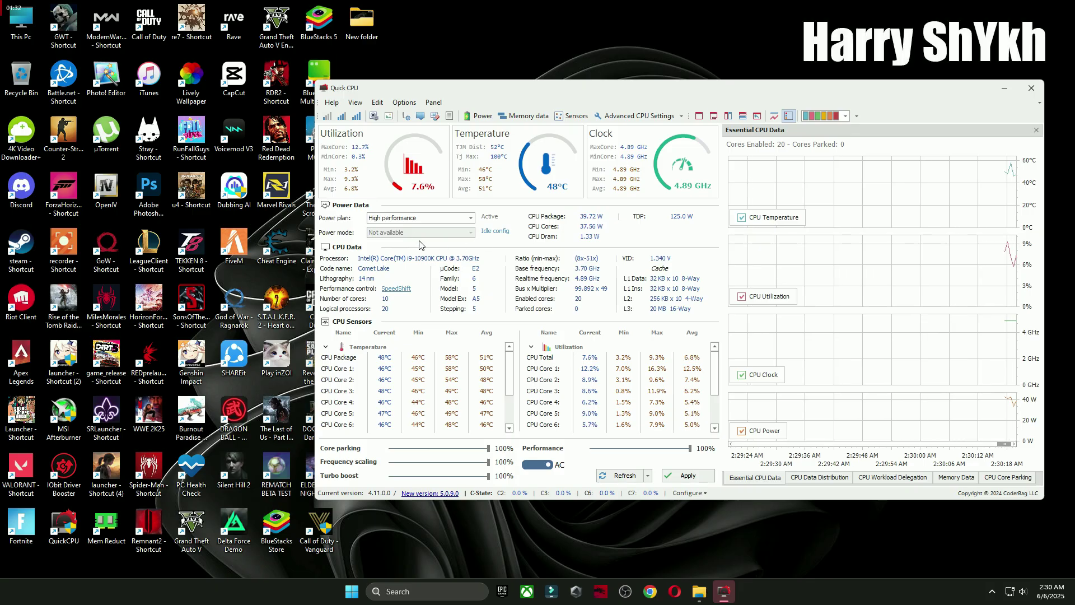
- Apply the High performance plan with core parking, frequency scaling, turbo boost and performance all at 100%, and close Quick CPU
{"action": "left_click", "coordinate": [470, 218]}
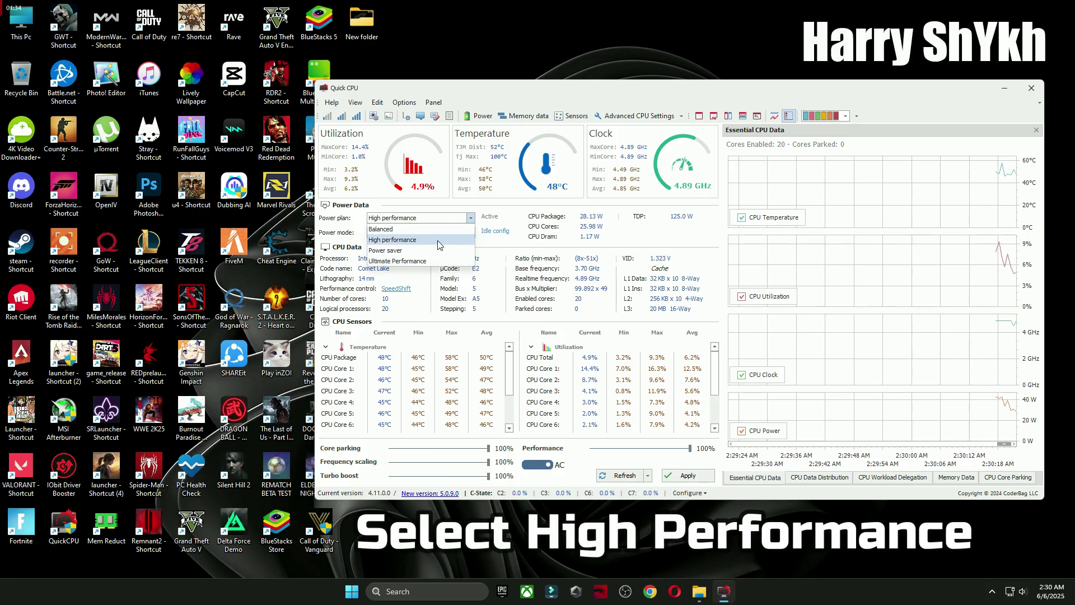
{"action": "left_click", "coordinate": [392, 240]}
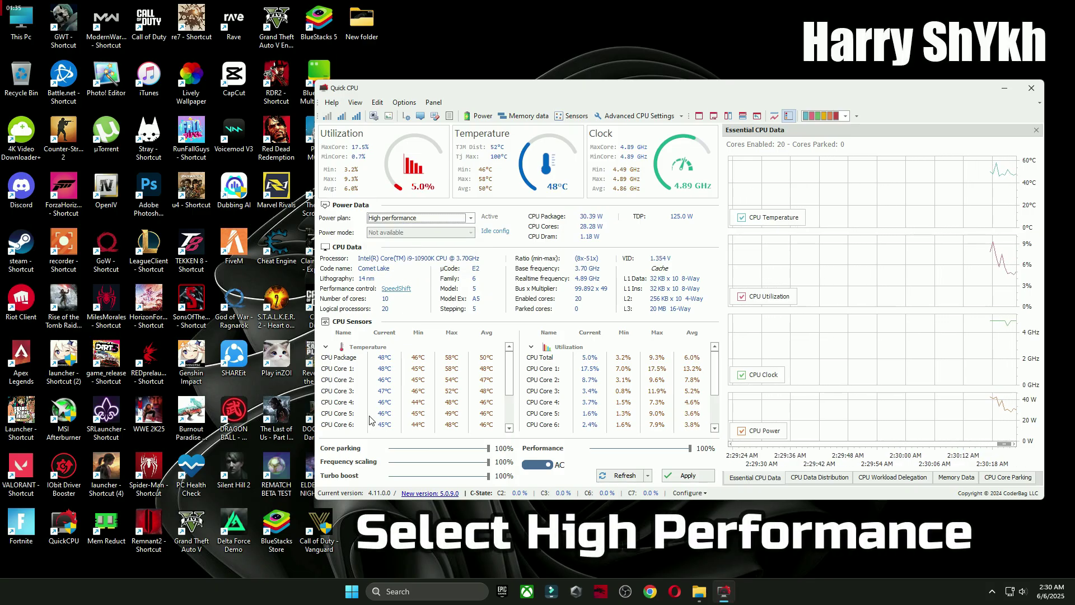
{"action": "left_click", "coordinate": [488, 449]}
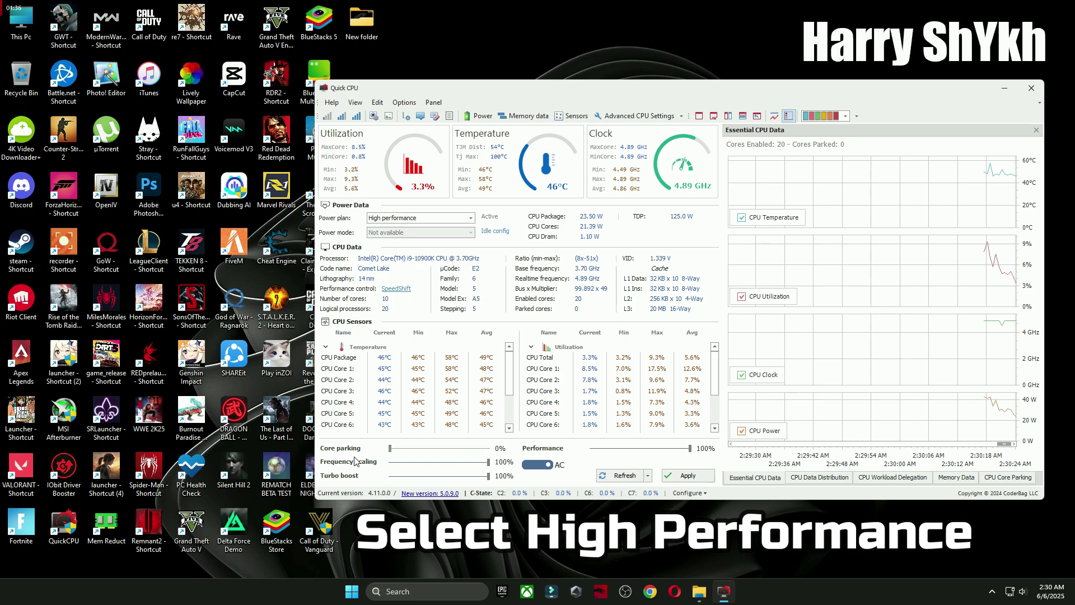
{"action": "left_click", "coordinate": [489, 463]}
{"action": "left_click", "coordinate": [487, 475]}
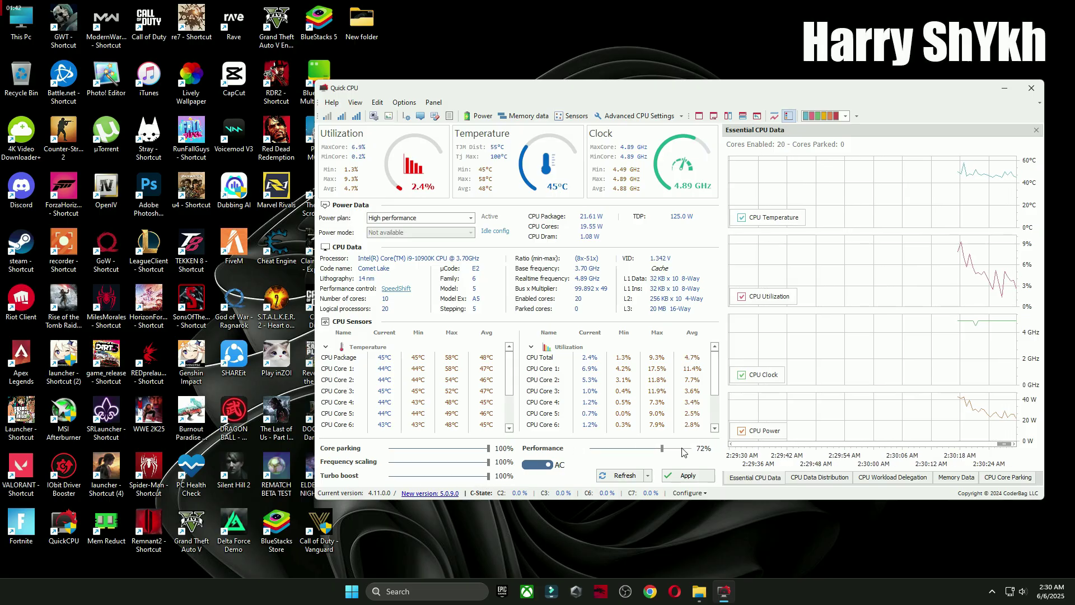
{"action": "left_click_drag", "start_coordinate": [681, 451], "coordinate": [694, 450]}
{"action": "left_click", "coordinate": [688, 476]}
{"action": "left_click", "coordinate": [750, 324]}
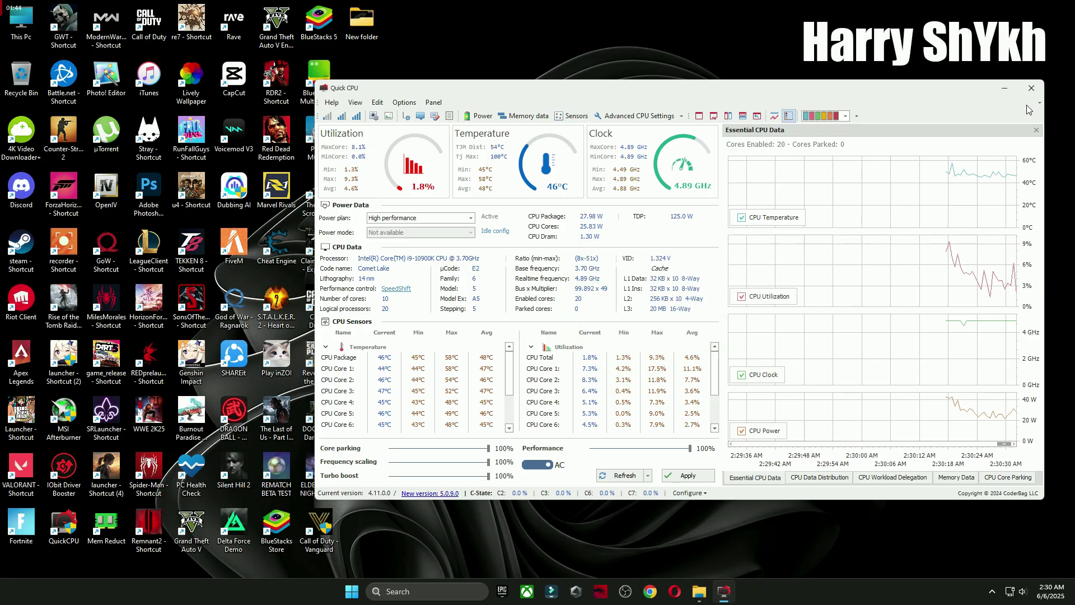
{"action": "left_click", "coordinate": [1031, 88]}
- Search Windows for "power", open Choose a power plan to check the selected and additional plans, and close Power Options
{"action": "left_click", "coordinate": [431, 592]}
{"action": "type", "text": "p"}
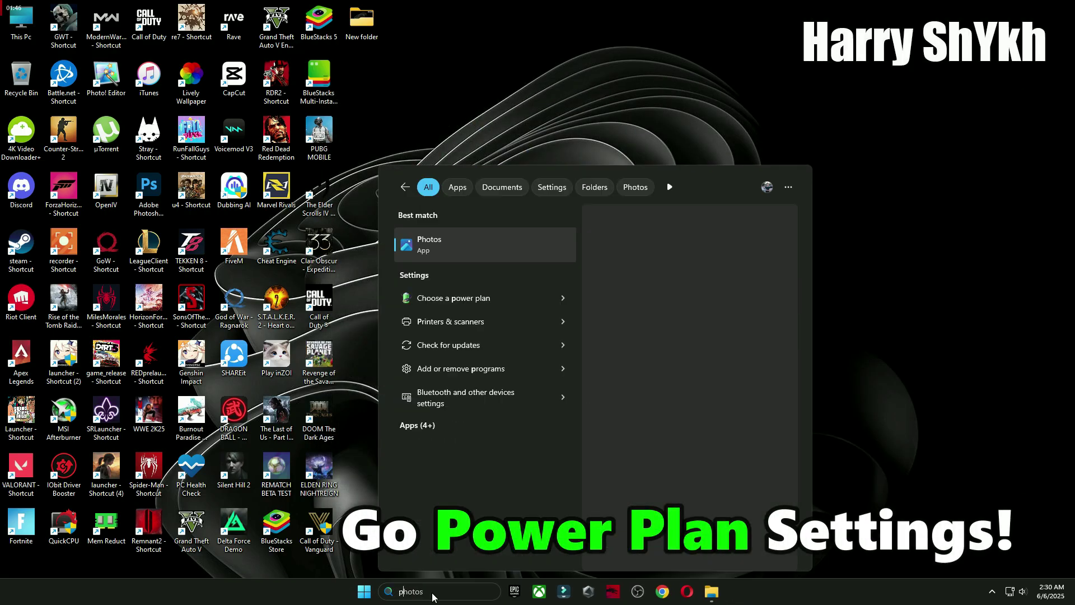
{"action": "type", "text": "ower"}
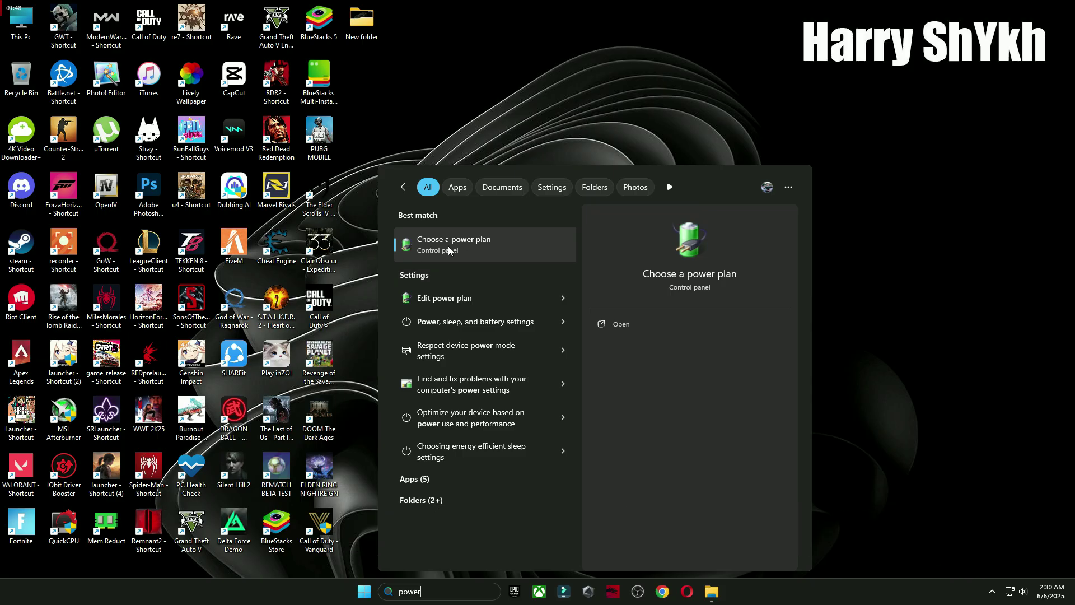
{"action": "left_click", "coordinate": [448, 246]}
{"action": "left_click", "coordinate": [587, 274]}
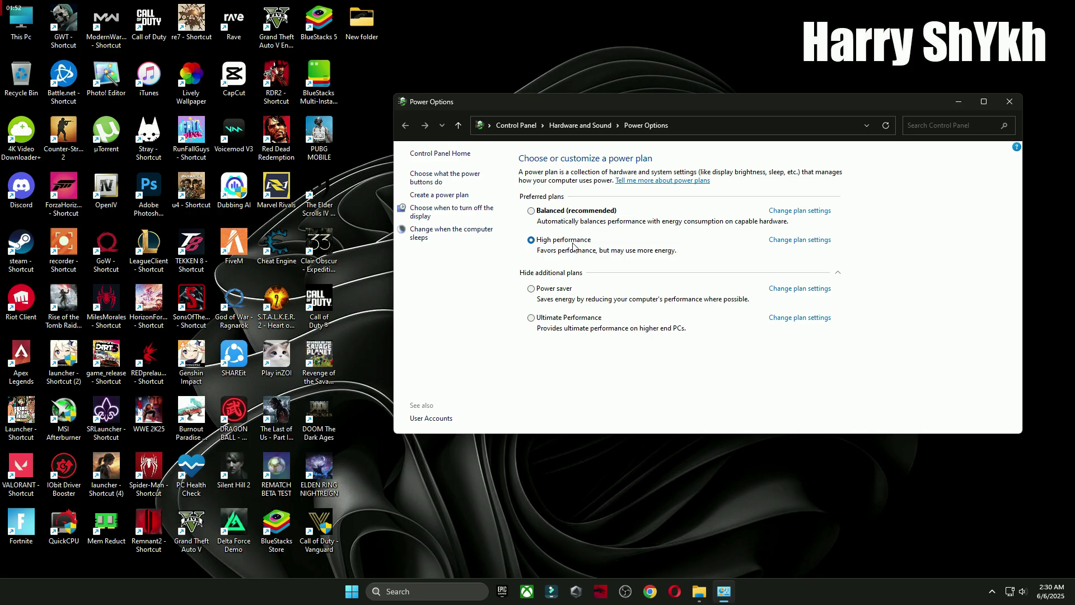
{"action": "left_click", "coordinate": [838, 277]}
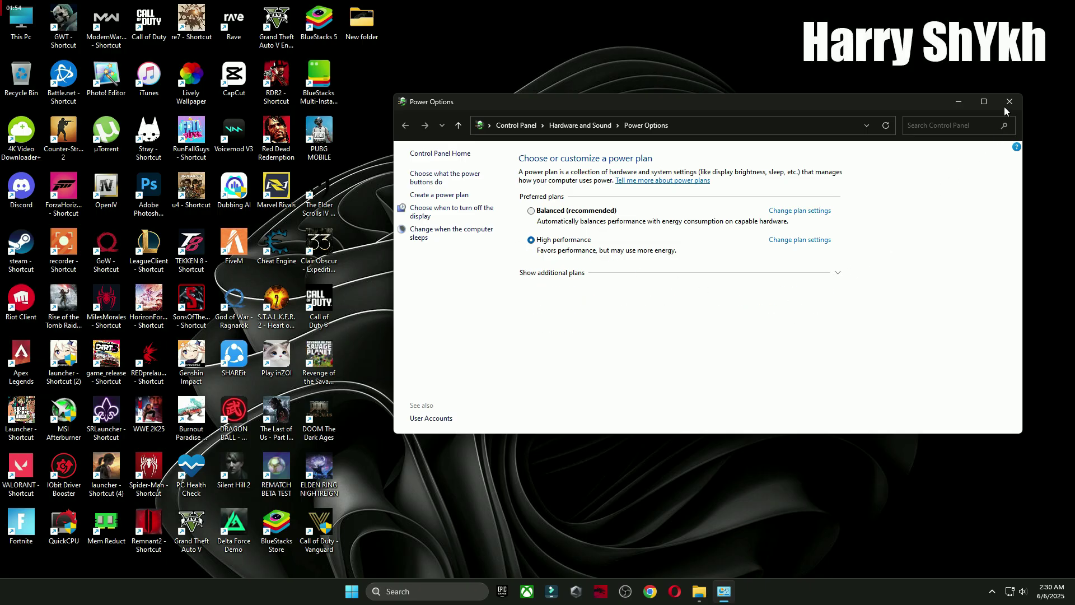
{"action": "key", "text": "alt+F4"}
- Open the optimize pack's 4=AMD Best Settings For GAMING folder and view its settings images, starting with AMD ADVANCE SETTING 1.png
{"action": "left_click", "coordinate": [711, 591]}
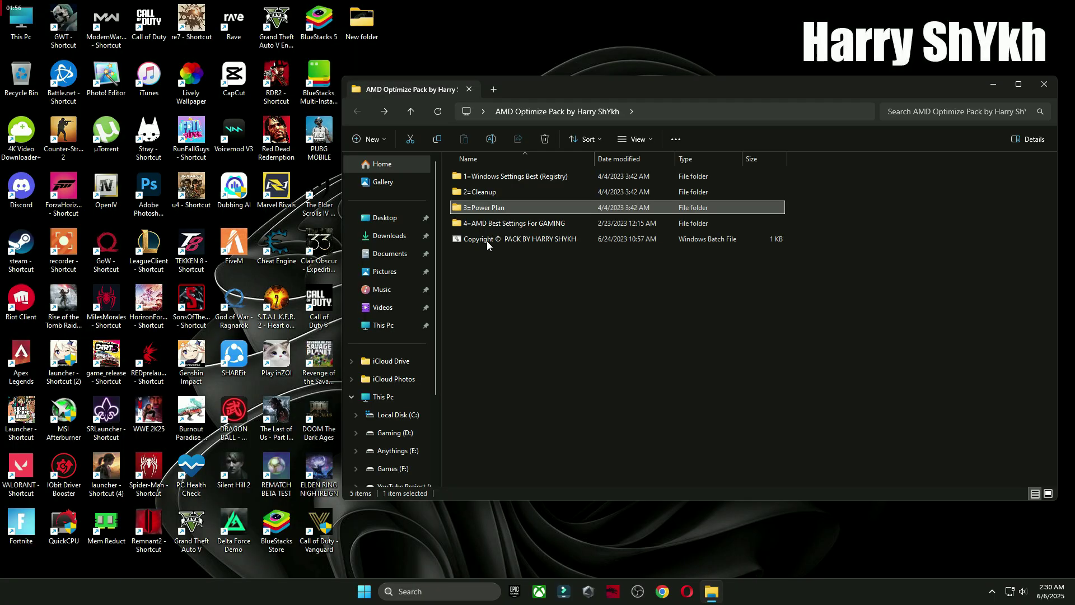
{"action": "double_click", "coordinate": [493, 223]}
{"action": "double_click", "coordinate": [496, 203]}
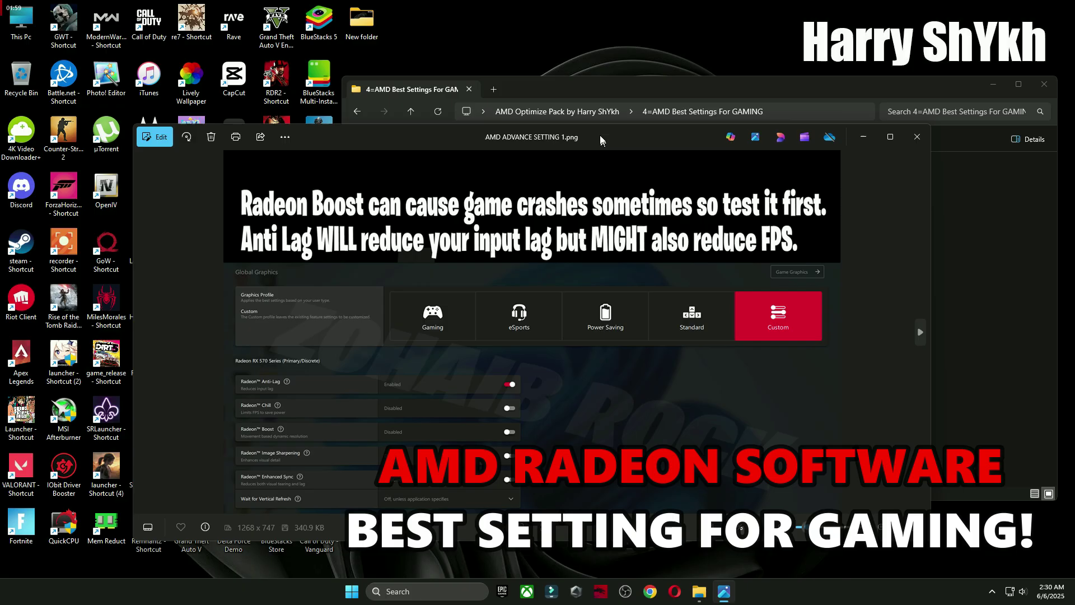
{"action": "left_click_drag", "start_coordinate": [600, 135], "coordinate": [594, 89]}
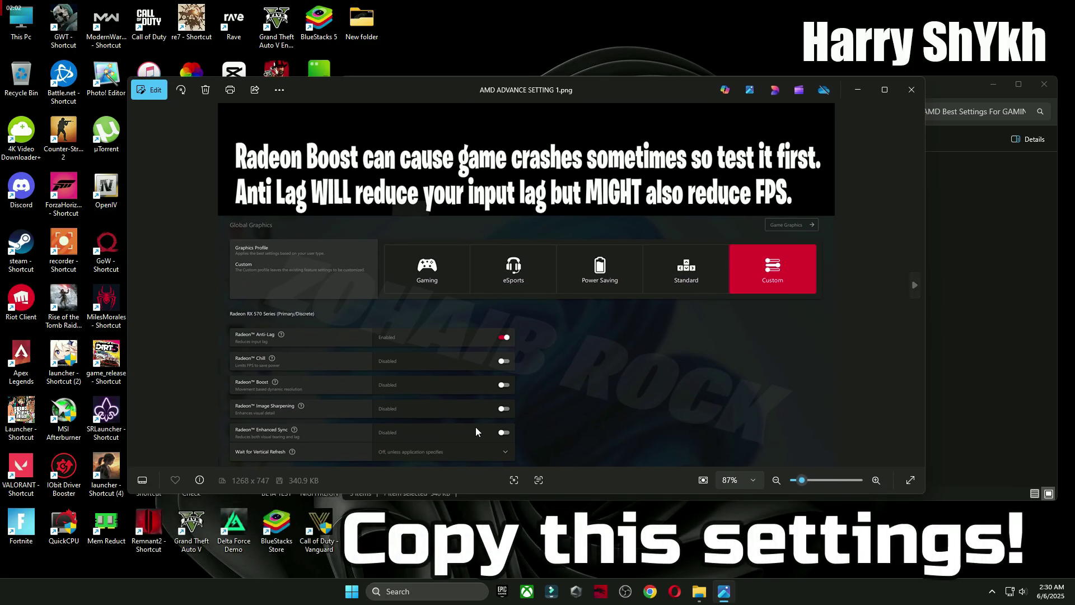
{"action": "key", "text": "Right"}
{"action": "key", "text": "Right"}
{"action": "key", "text": "Right"}
- Close the folder window, launch AMD Software: Adrenalin Edition from the desktop, and close the settings image
{"action": "left_click", "coordinate": [1051, 84]}
{"action": "right_click", "coordinate": [977, 231]}
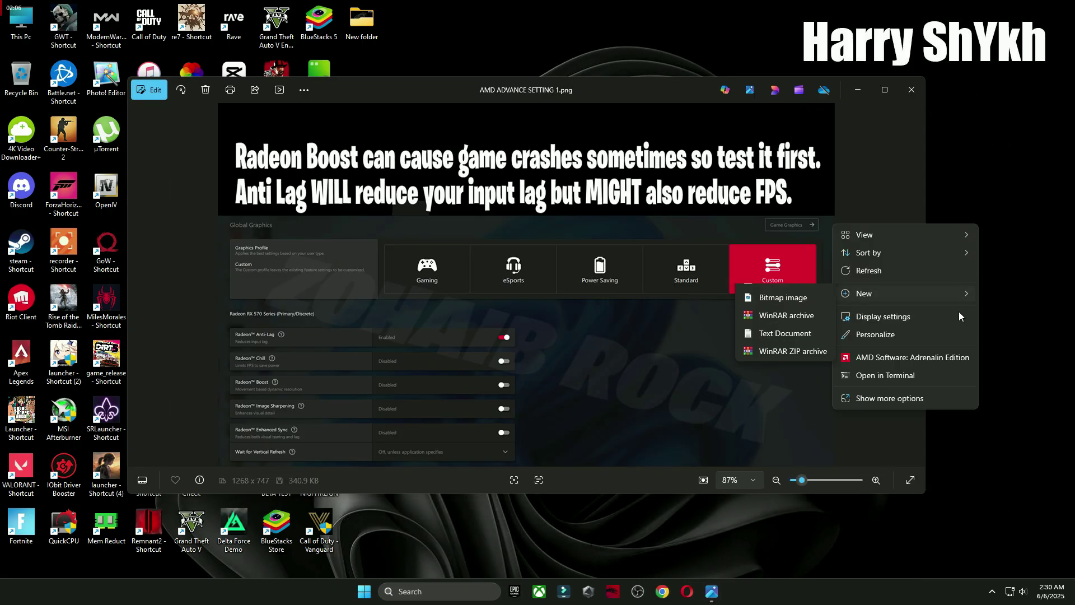
{"action": "left_click", "coordinate": [903, 352]}
{"action": "left_click", "coordinate": [911, 89]}
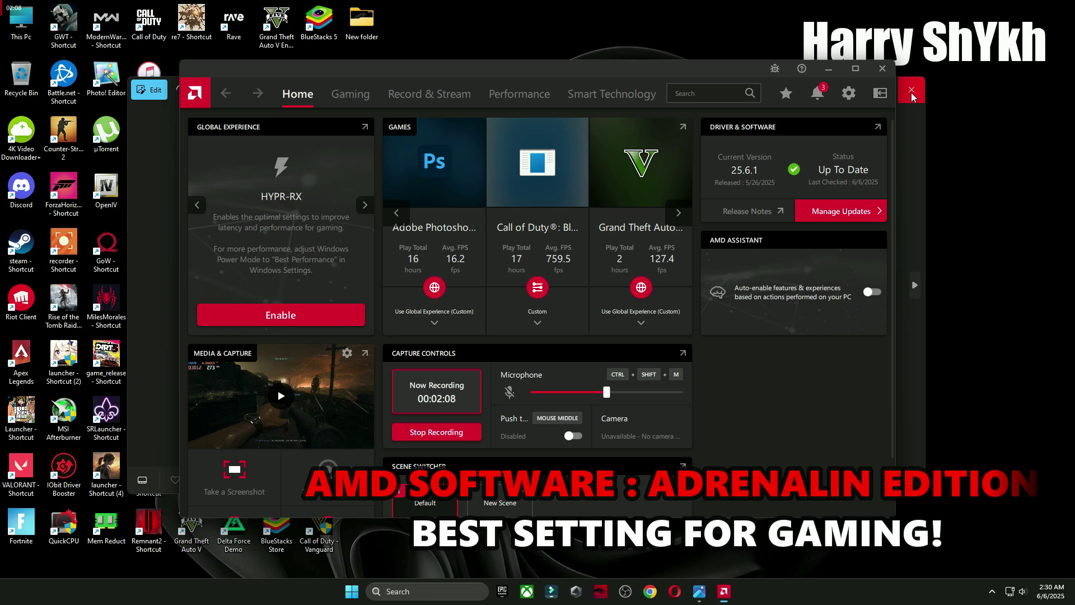
{"action": "left_click_drag", "start_coordinate": [723, 73], "coordinate": [873, 82]}
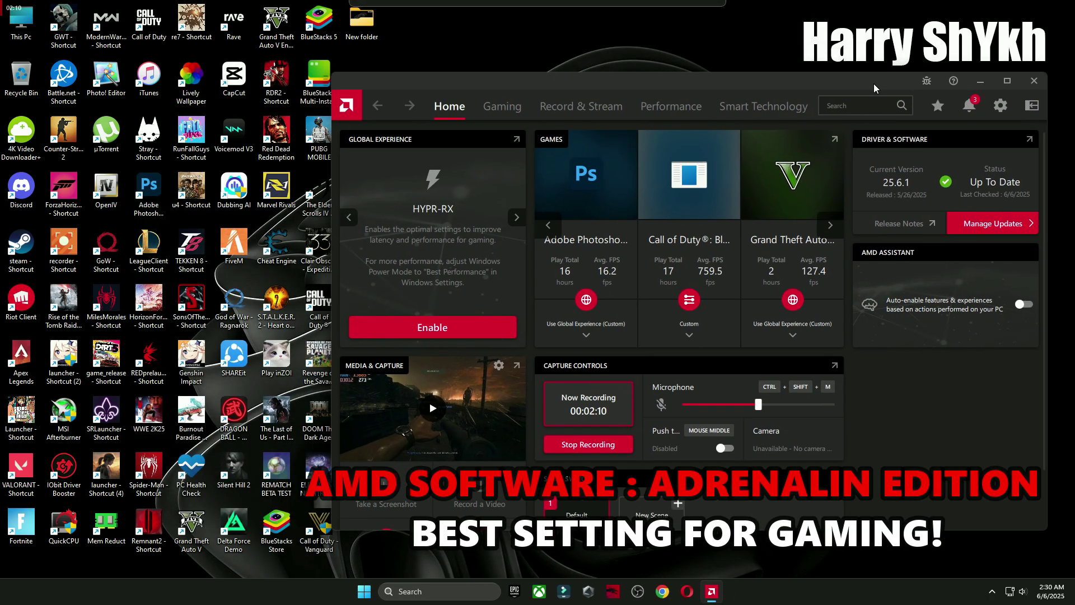
- Examine the global gaming graphics options in AMD Software, from Radeon Super Resolution through Reset Shader Cache
{"action": "left_click", "coordinate": [511, 112]}
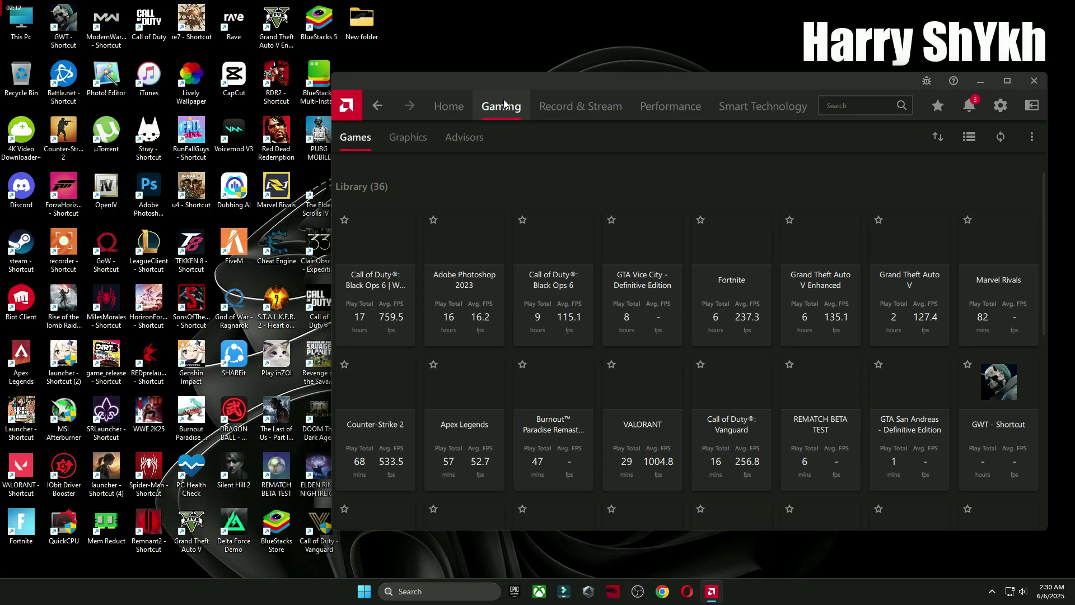
{"action": "left_click", "coordinate": [408, 138]}
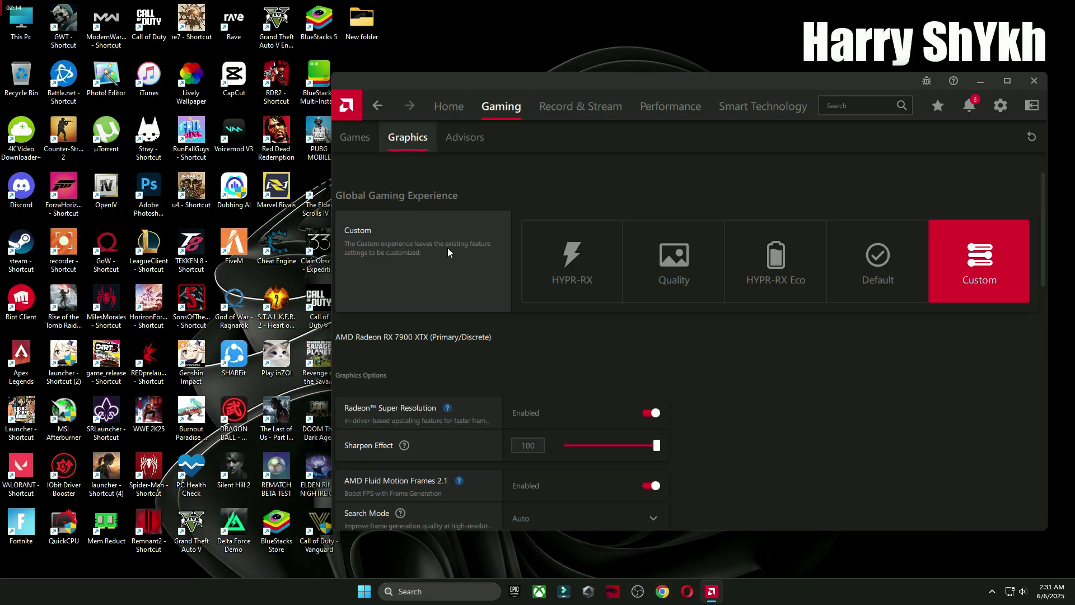
{"action": "scroll", "coordinate": [454, 280], "scroll_direction": "down", "scroll_amount": 1}
{"action": "scroll", "coordinate": [455, 296], "scroll_direction": "down", "scroll_amount": 1}
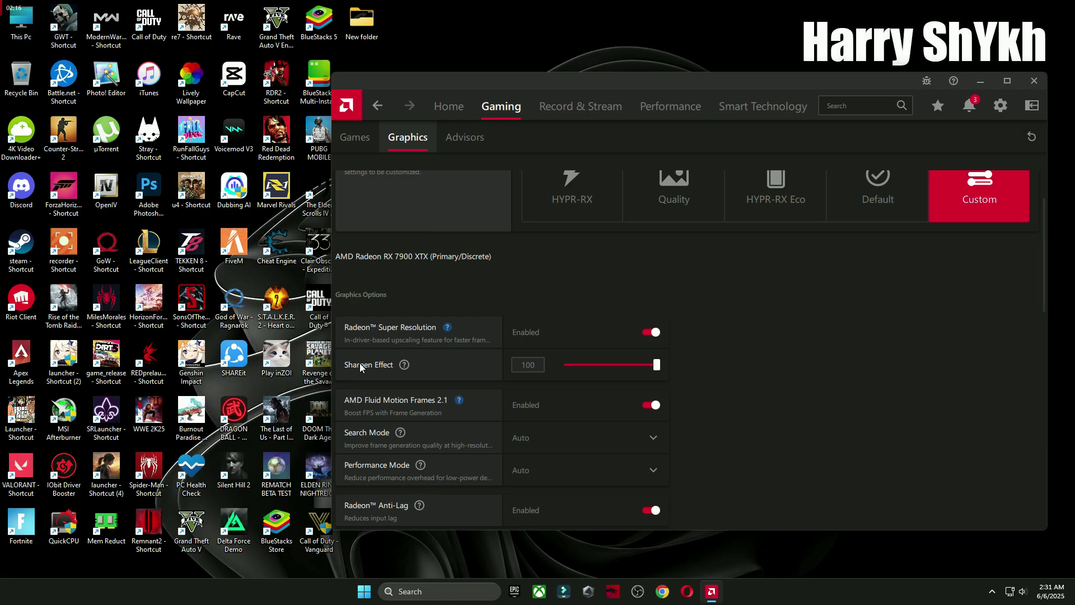
{"action": "scroll", "coordinate": [603, 363], "scroll_direction": "down", "scroll_amount": 1}
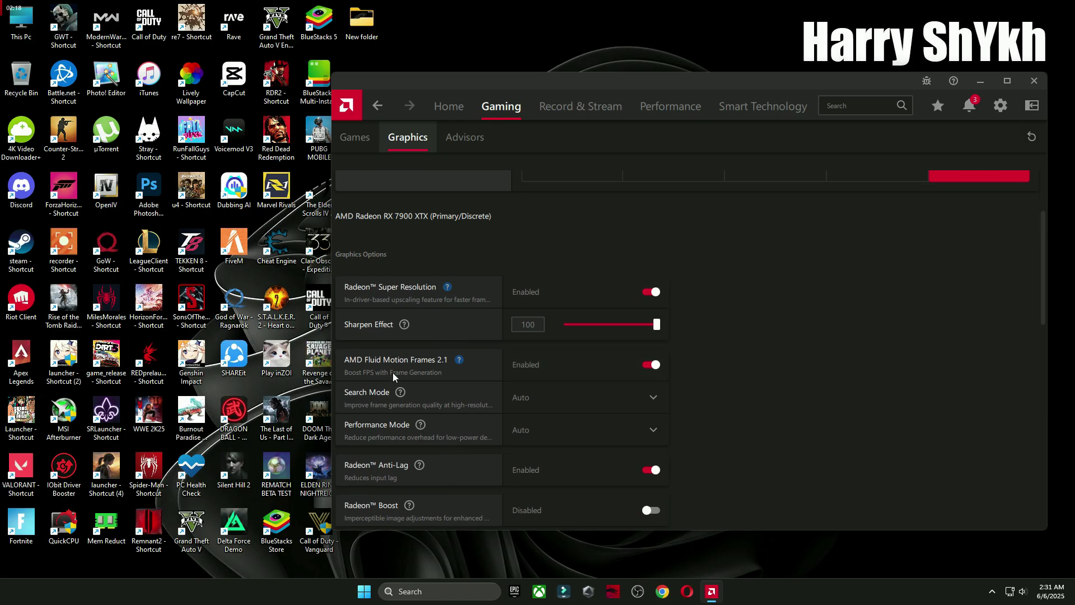
{"action": "scroll", "coordinate": [507, 414], "scroll_direction": "down", "scroll_amount": 1}
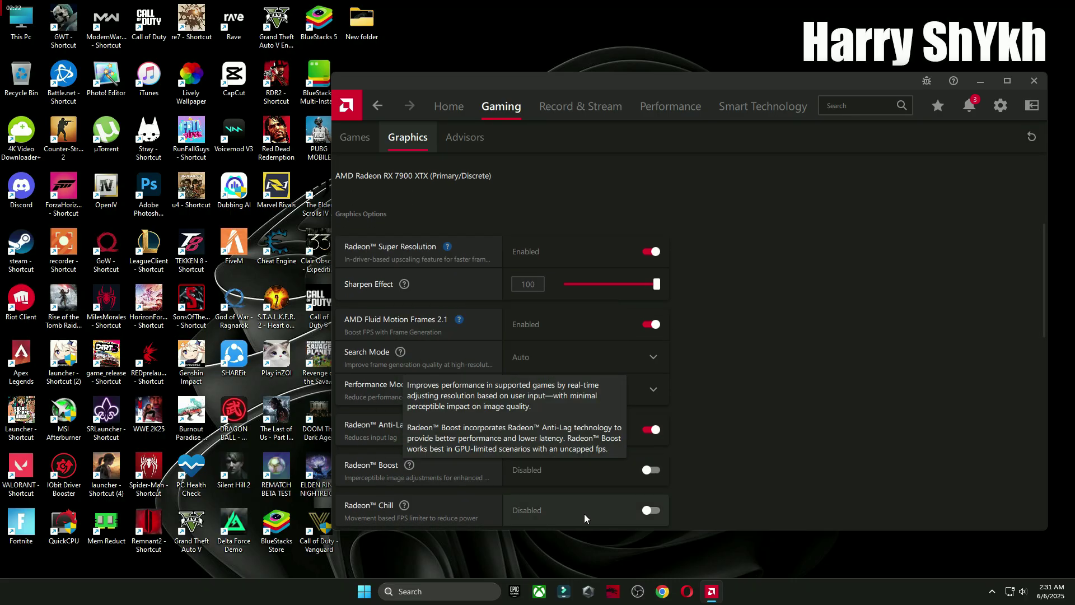
{"action": "scroll", "coordinate": [356, 349], "scroll_direction": "down", "scroll_amount": 5}
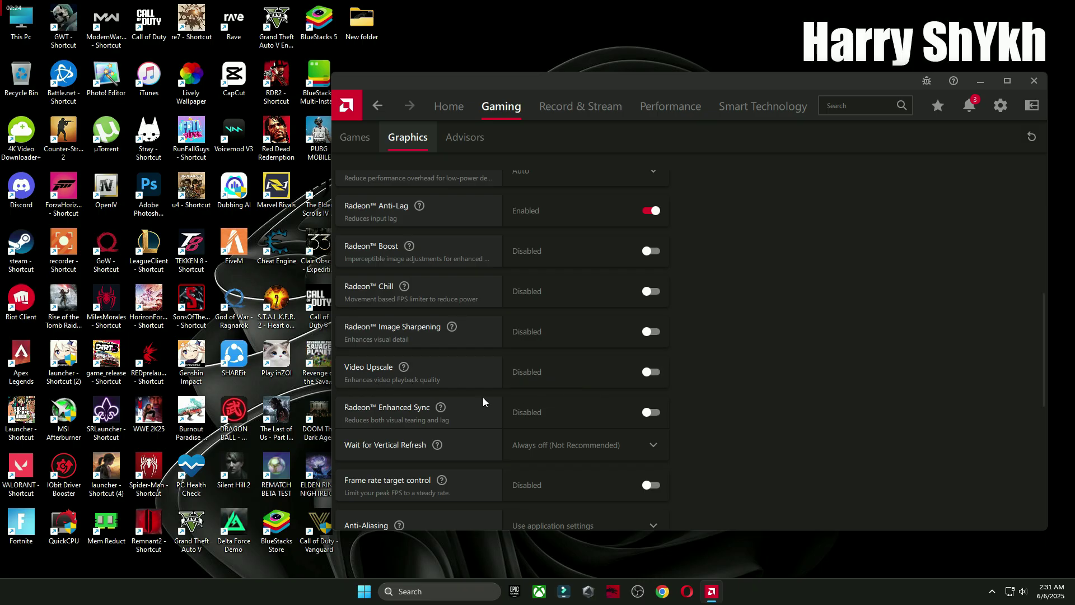
{"action": "scroll", "coordinate": [515, 454], "scroll_direction": "down", "scroll_amount": 5}
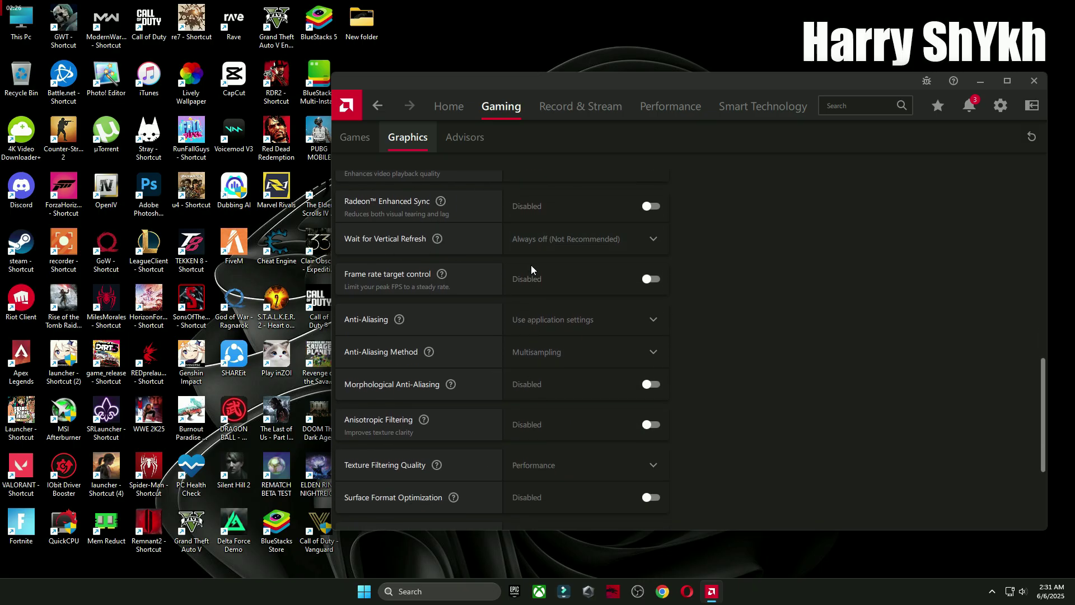
{"action": "scroll", "coordinate": [533, 244], "scroll_direction": "down", "scroll_amount": 3}
{"action": "scroll", "coordinate": [534, 249], "scroll_direction": "down", "scroll_amount": 1}
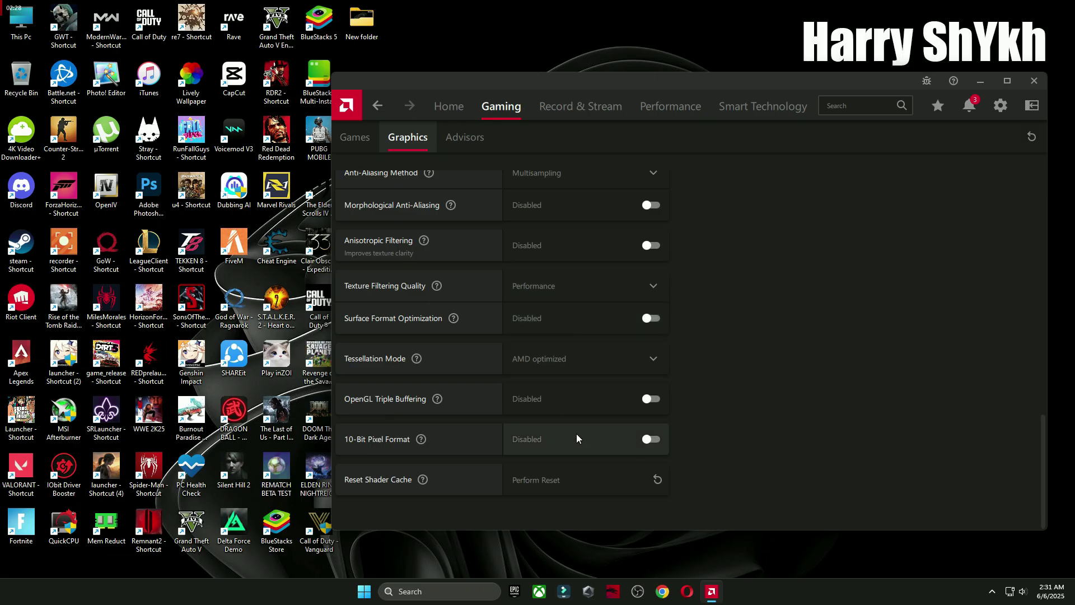
- Open AMD Software's display settings and review the display options, including GPU Scaling, Color Depth and Pixel Format
{"action": "left_click", "coordinate": [1001, 108]}
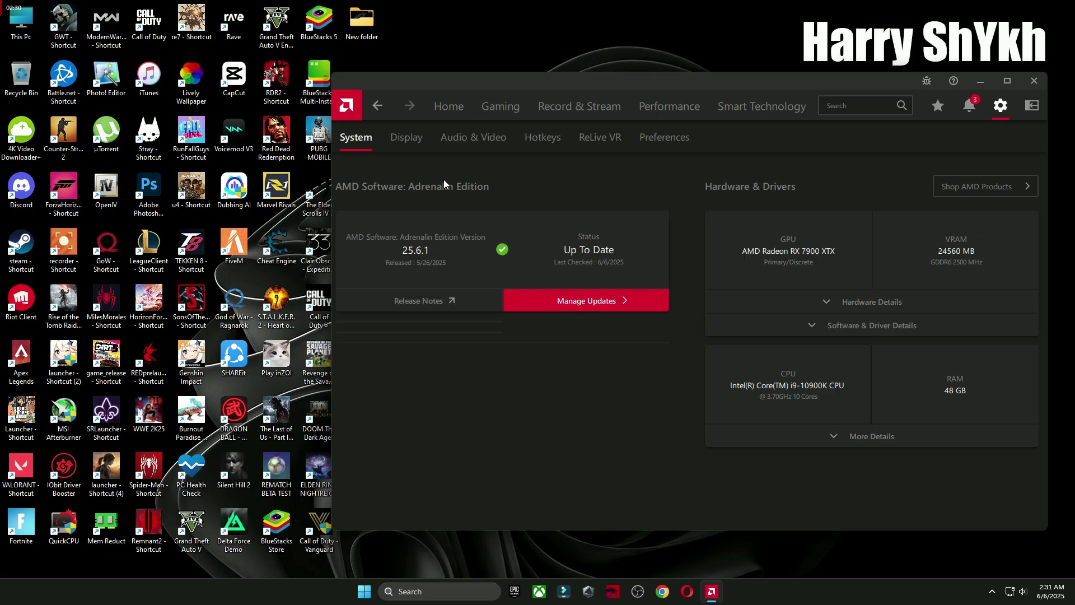
{"action": "left_click", "coordinate": [415, 145]}
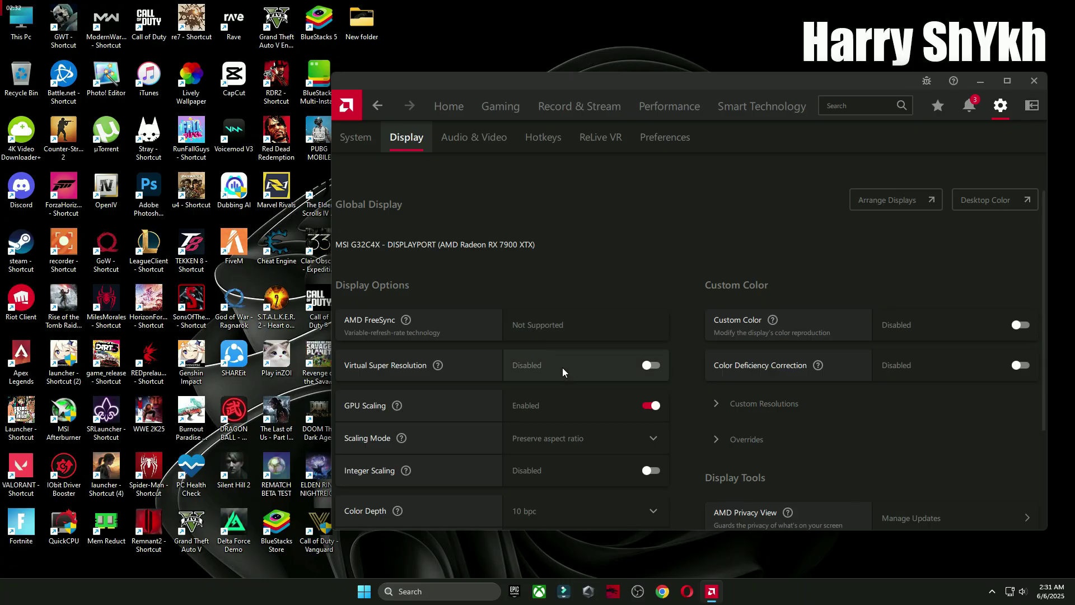
{"action": "scroll", "coordinate": [562, 367], "scroll_direction": "down", "scroll_amount": 2}
{"action": "scroll", "coordinate": [562, 473], "scroll_direction": "down", "scroll_amount": 1}
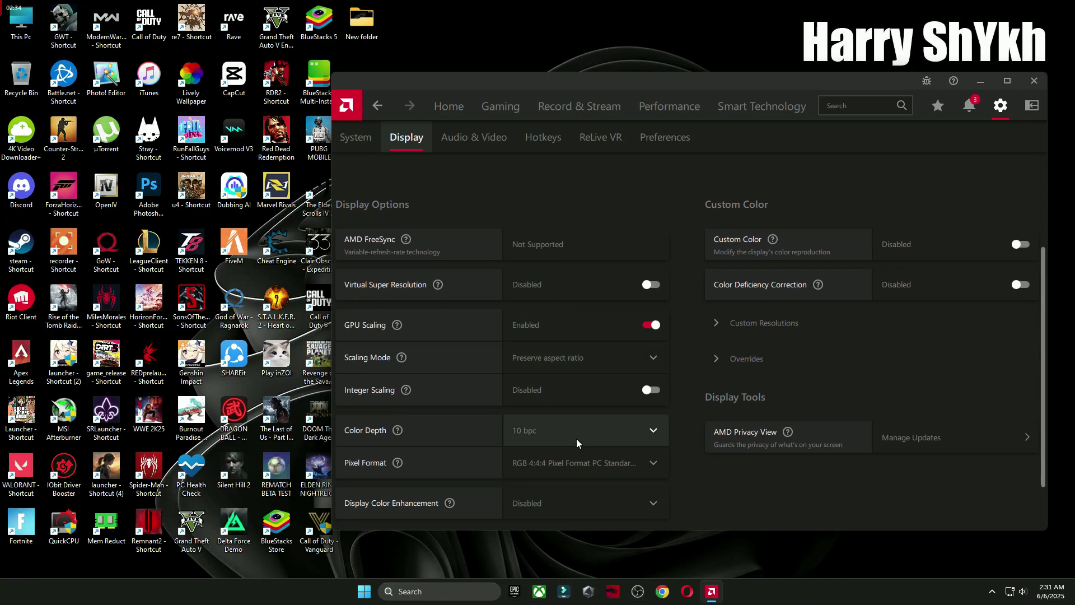
- Try Custom Color with a color temperature of 7000 and switch Custom Color back off
{"action": "left_click", "coordinate": [914, 246]}
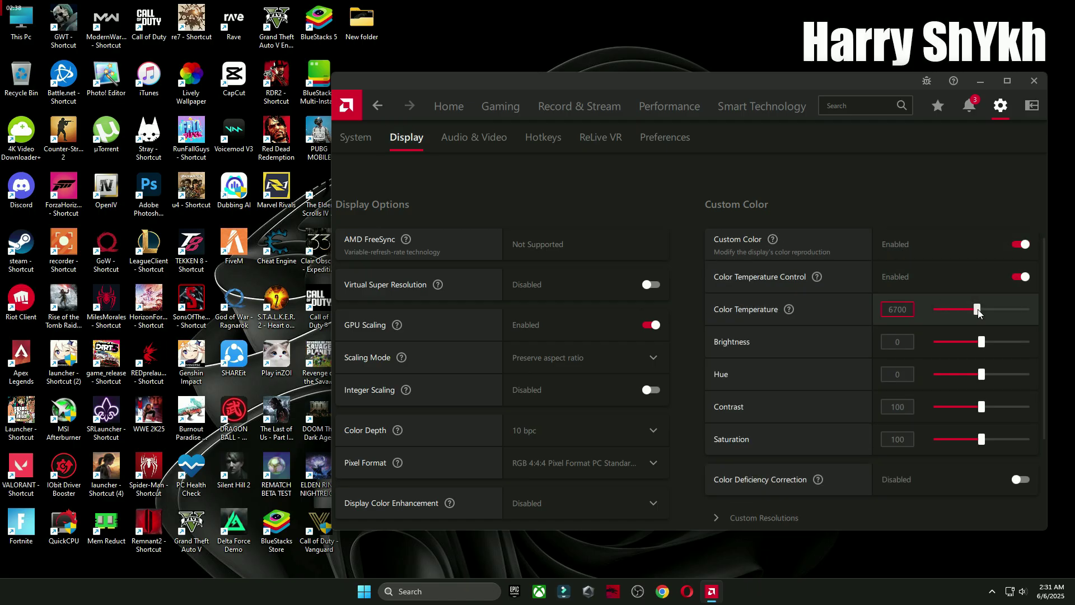
{"action": "left_click_drag", "start_coordinate": [981, 312], "coordinate": [980, 314]}
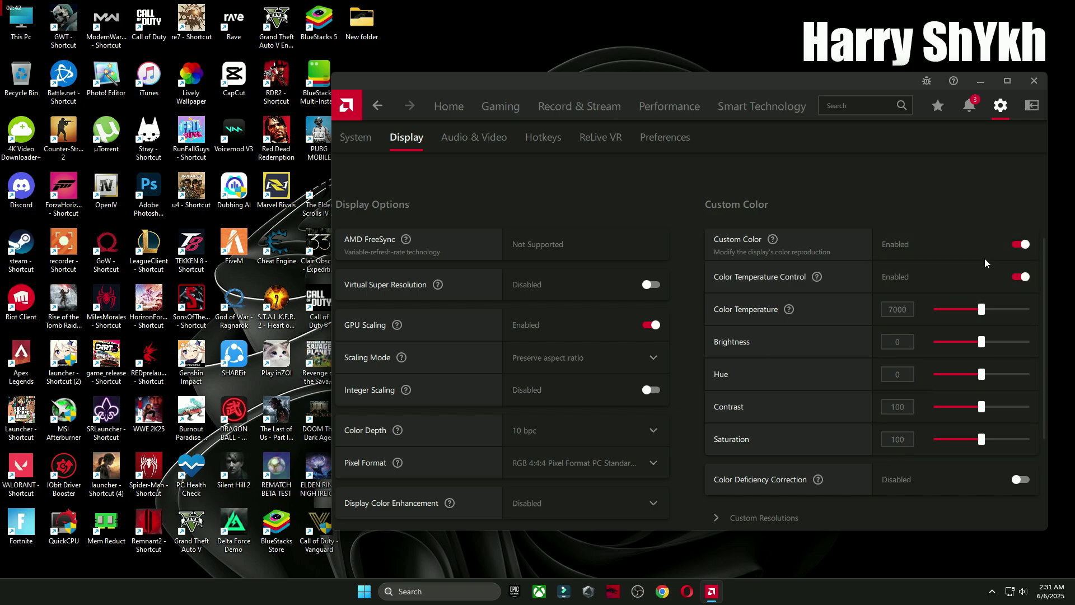
{"action": "left_click", "coordinate": [998, 247]}
- Close AMD Software and open the Game Mode page of the gaming section in Windows Settings
{"action": "left_click", "coordinate": [448, 106]}
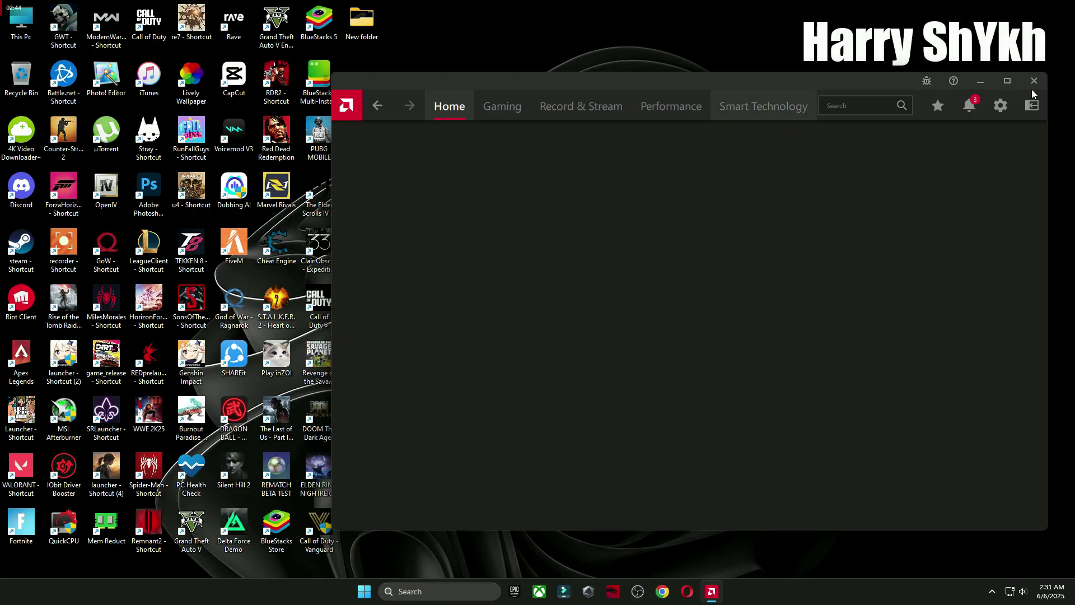
{"action": "left_click", "coordinate": [1034, 80]}
{"action": "left_click", "coordinate": [377, 597]}
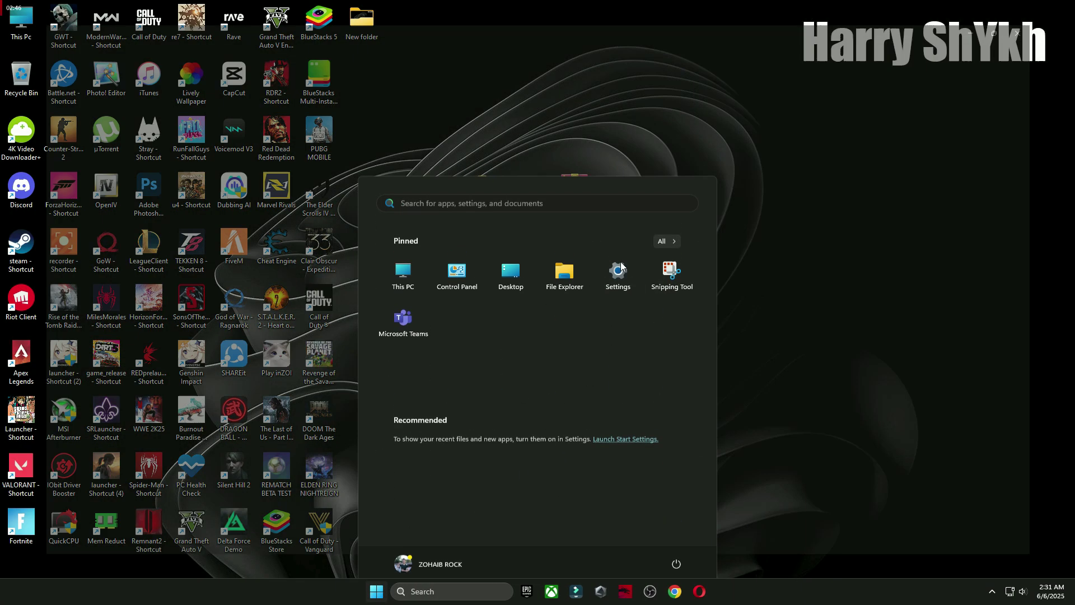
{"action": "left_click", "coordinate": [619, 262]}
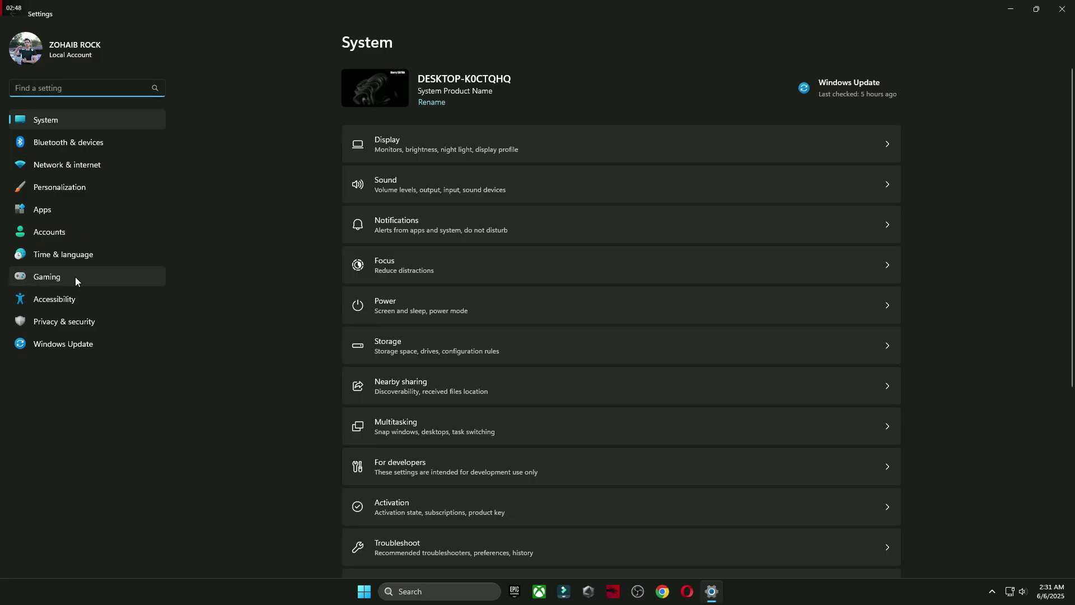
{"action": "left_click", "coordinate": [75, 276]}
{"action": "left_click", "coordinate": [414, 178]}
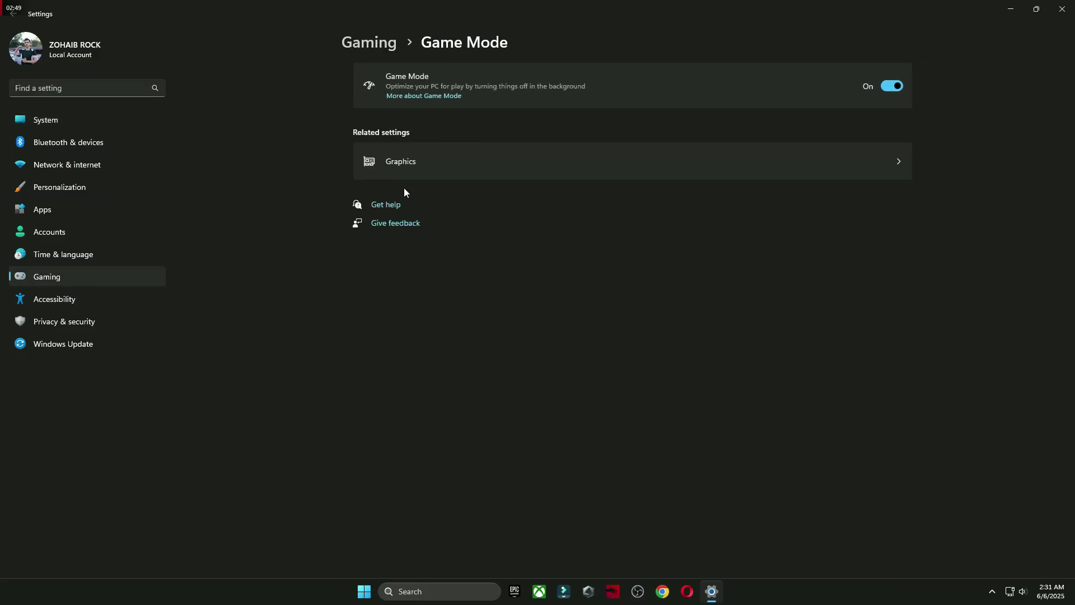
- Open the related Graphics settings and save High performance as the graphics preference for Call of Duty®
{"action": "left_click", "coordinate": [424, 163]}
{"action": "scroll", "coordinate": [426, 356], "scroll_direction": "down", "scroll_amount": 3}
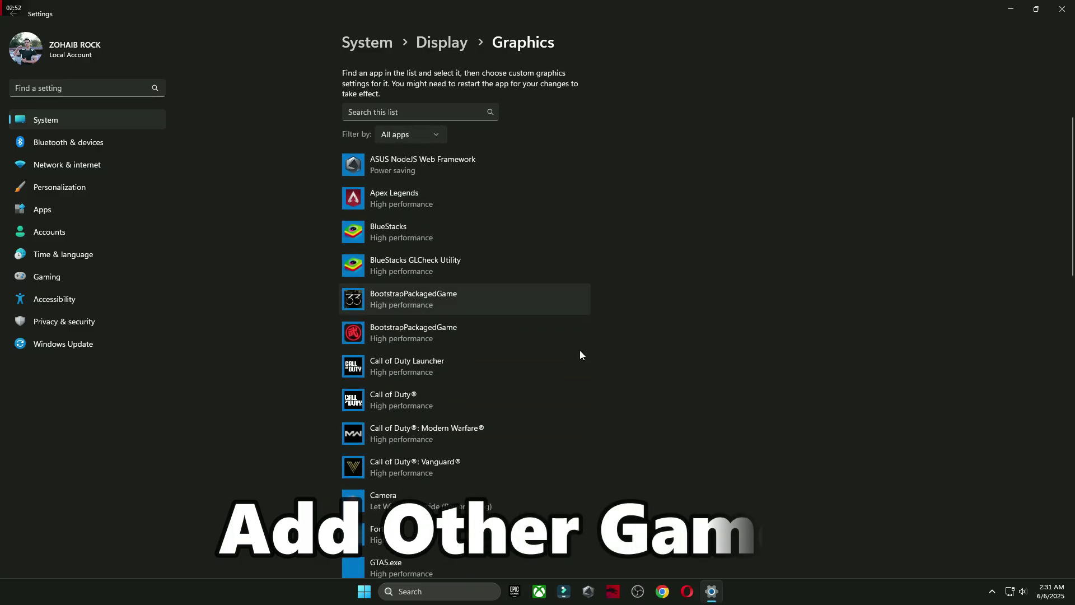
{"action": "left_click", "coordinate": [414, 398]}
{"action": "left_click", "coordinate": [508, 445]}
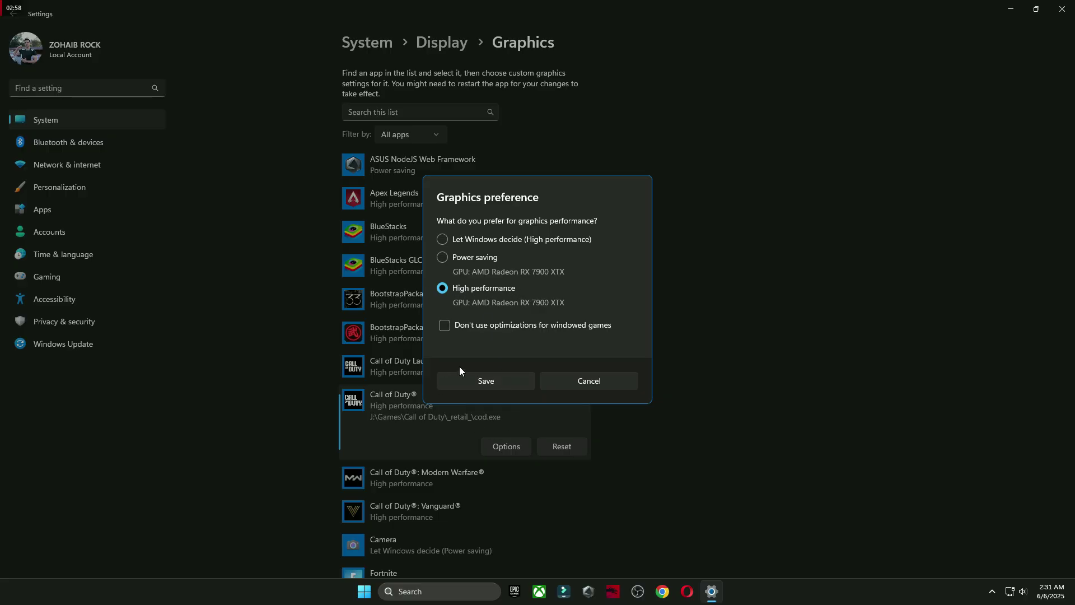
{"action": "left_click", "coordinate": [486, 380]}
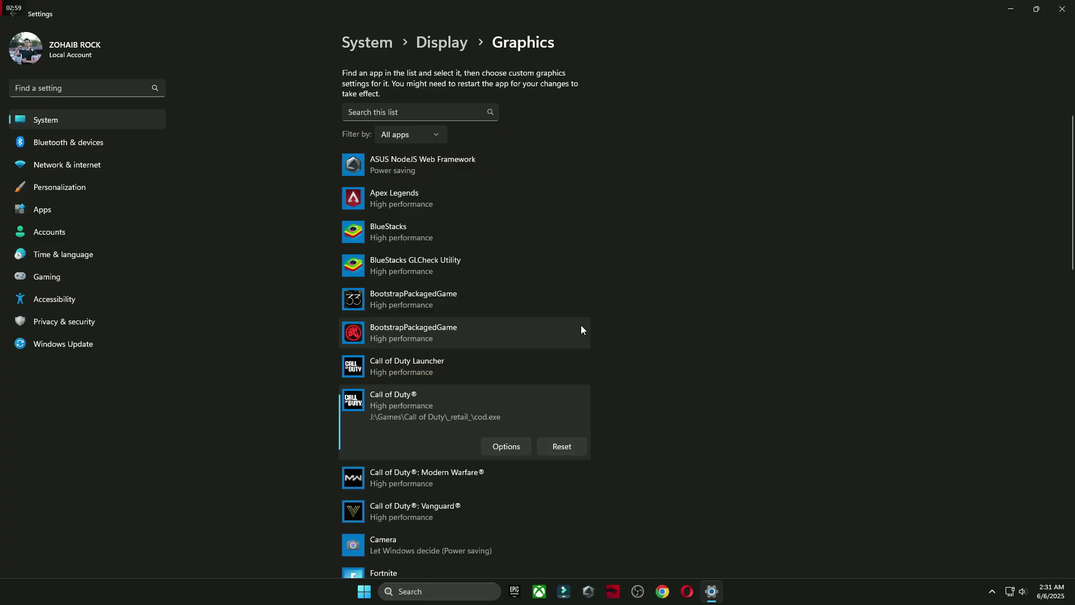
- Close Windows Settings and bring up the PC's power choices with Restart
{"action": "left_click", "coordinate": [1062, 9]}
{"action": "left_click", "coordinate": [376, 592]}
{"action": "left_click", "coordinate": [677, 553]}
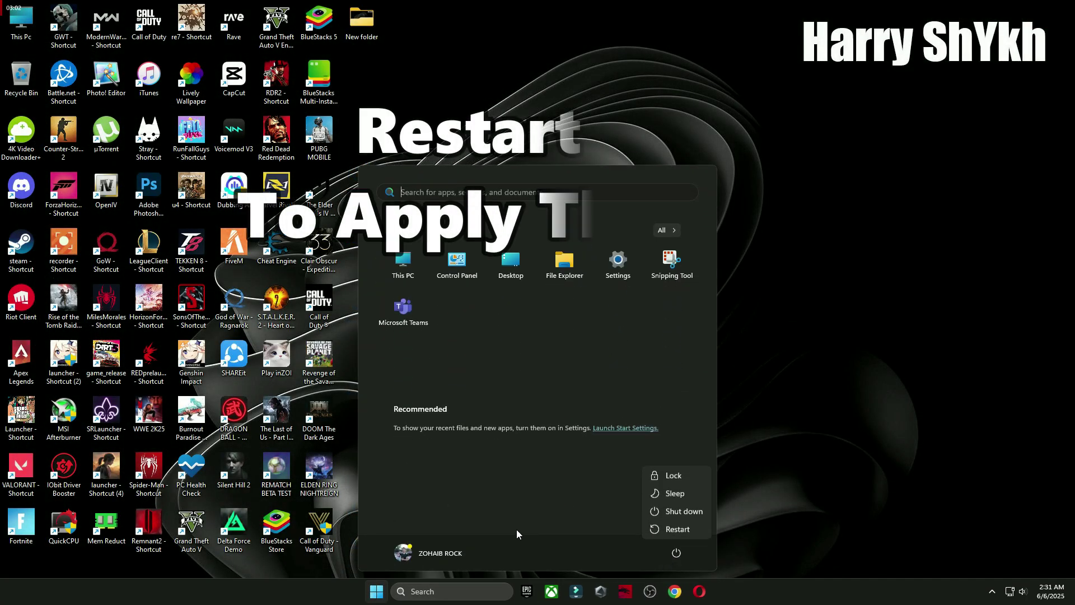